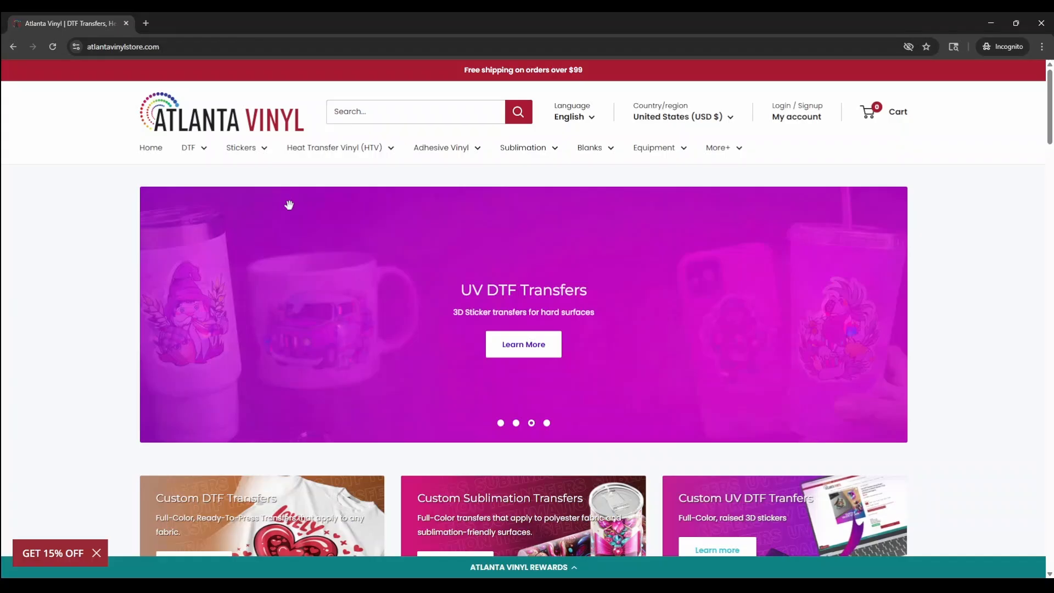
Step: Open the UV DTF 3D Stickers collection and view its product page for uploading a print-ready gang sheet
{"action": "mouse_move", "coordinate": [258, 155]}
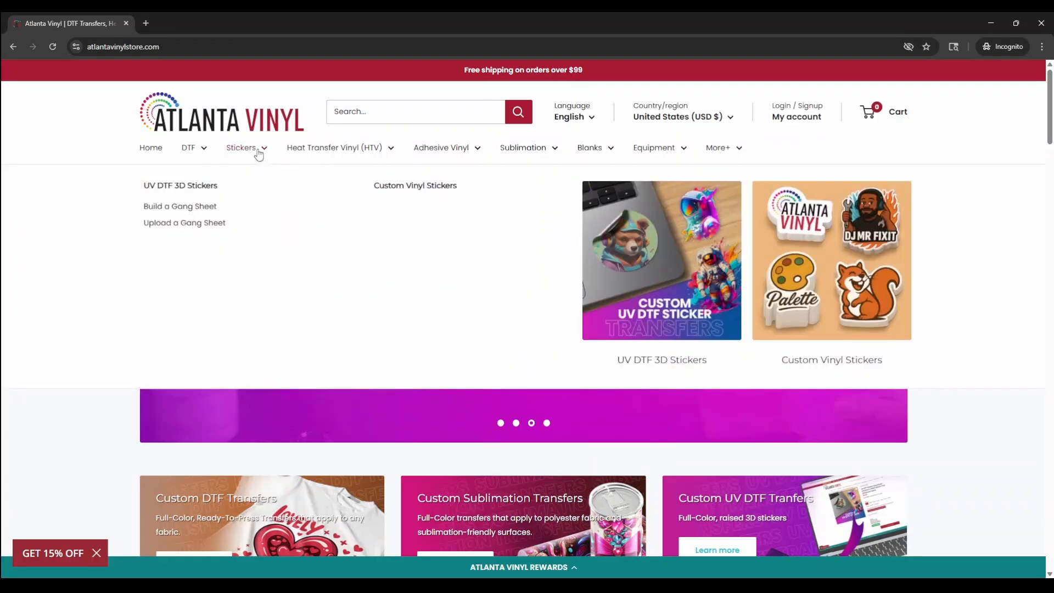
{"action": "left_click", "coordinate": [194, 190]}
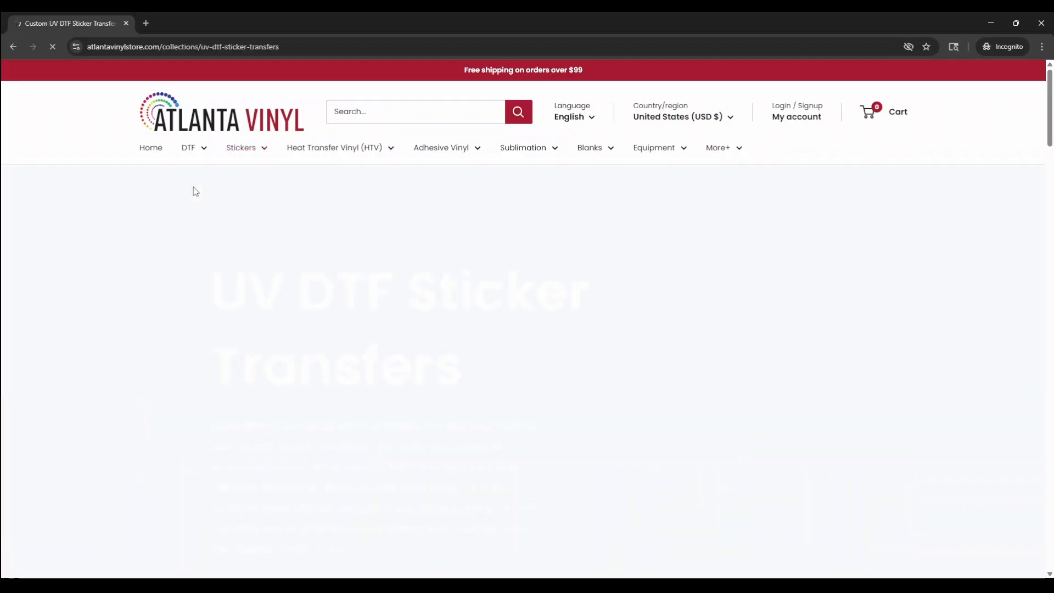
{"action": "scroll", "coordinate": [394, 338], "scroll_direction": "down", "scroll_amount": 3}
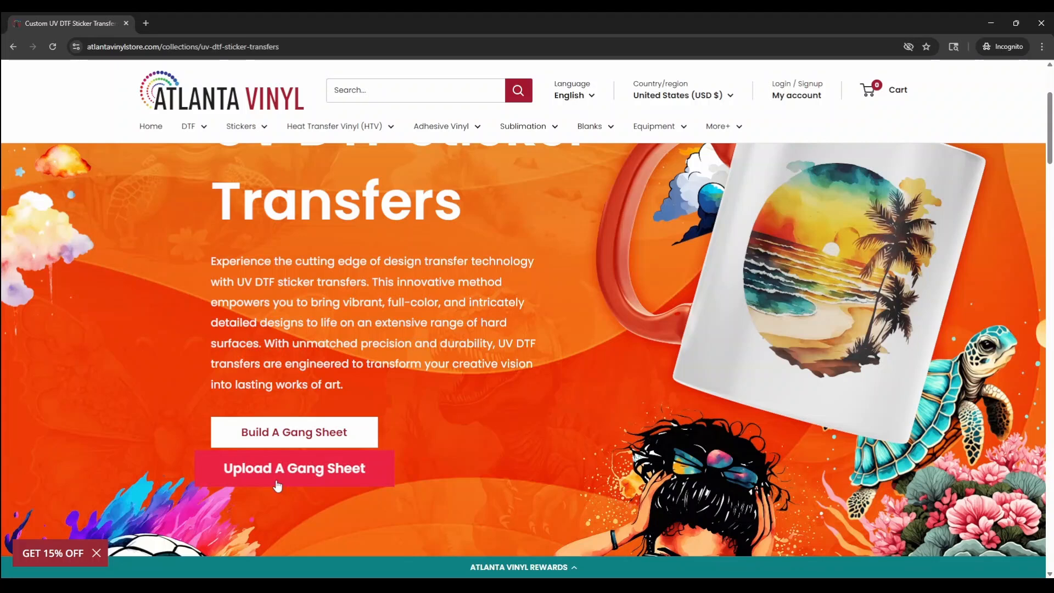
{"action": "left_click", "coordinate": [277, 481]}
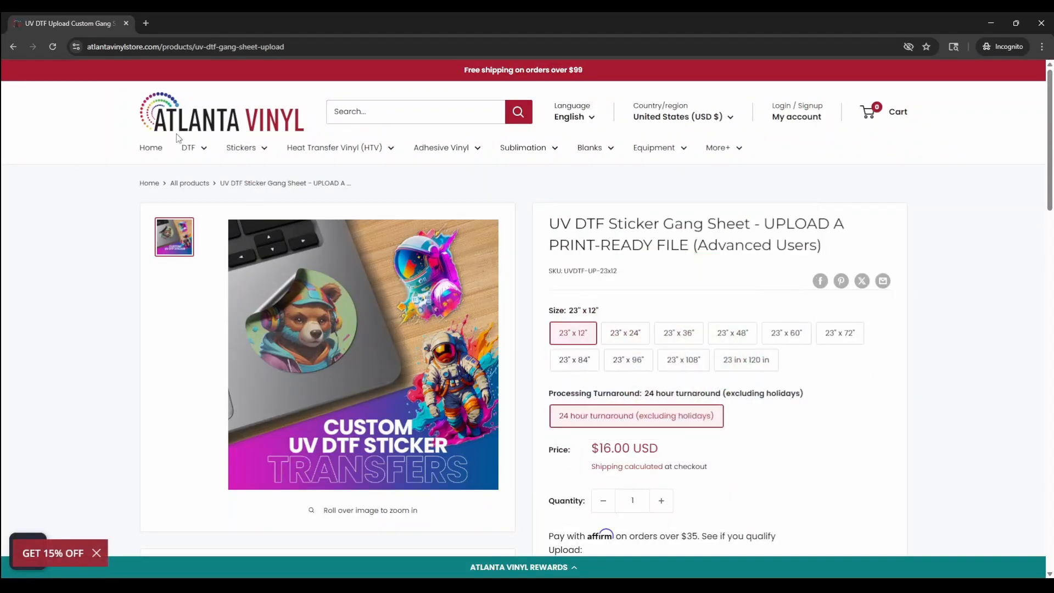
Step: Open the product page for building a UV DTF sticker gang sheet online
{"action": "mouse_move", "coordinate": [246, 149]}
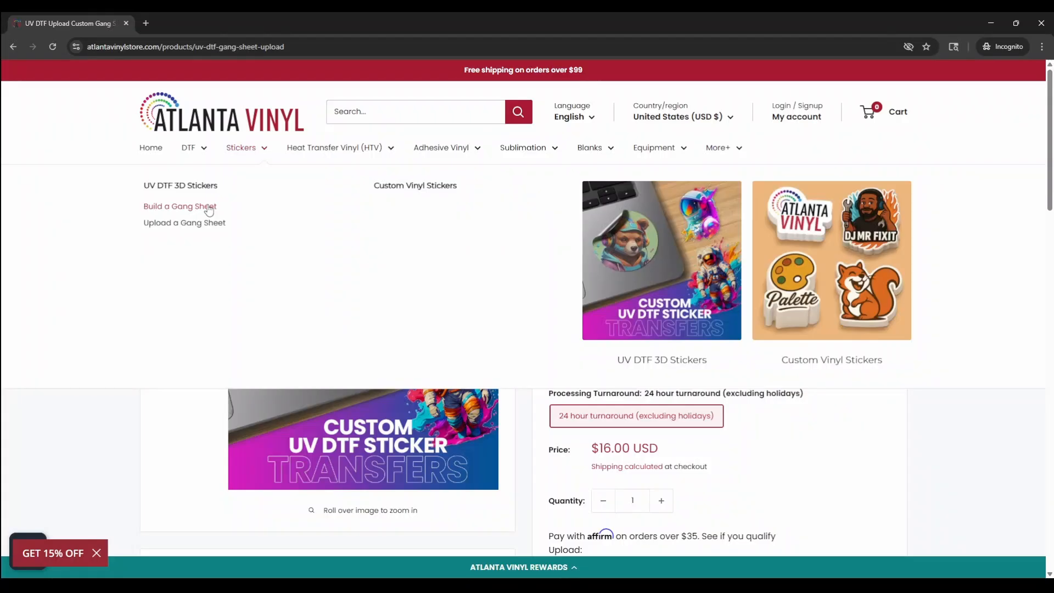
{"action": "left_click", "coordinate": [209, 209]}
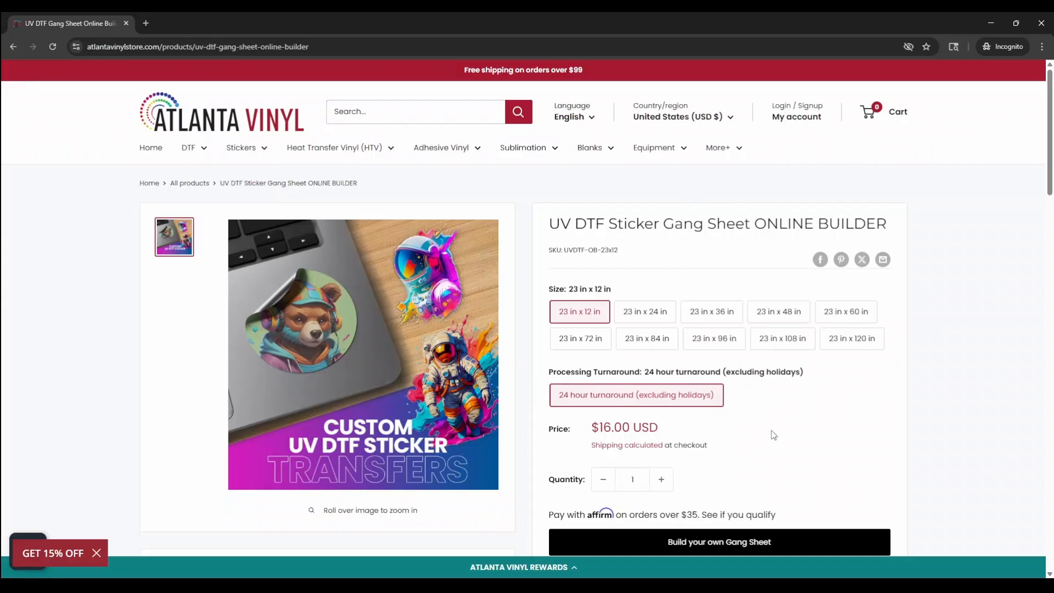
Step: Review the product's image requirements, limitations, application instructions and storage information
{"action": "scroll", "coordinate": [774, 435], "scroll_direction": "down", "scroll_amount": 10}
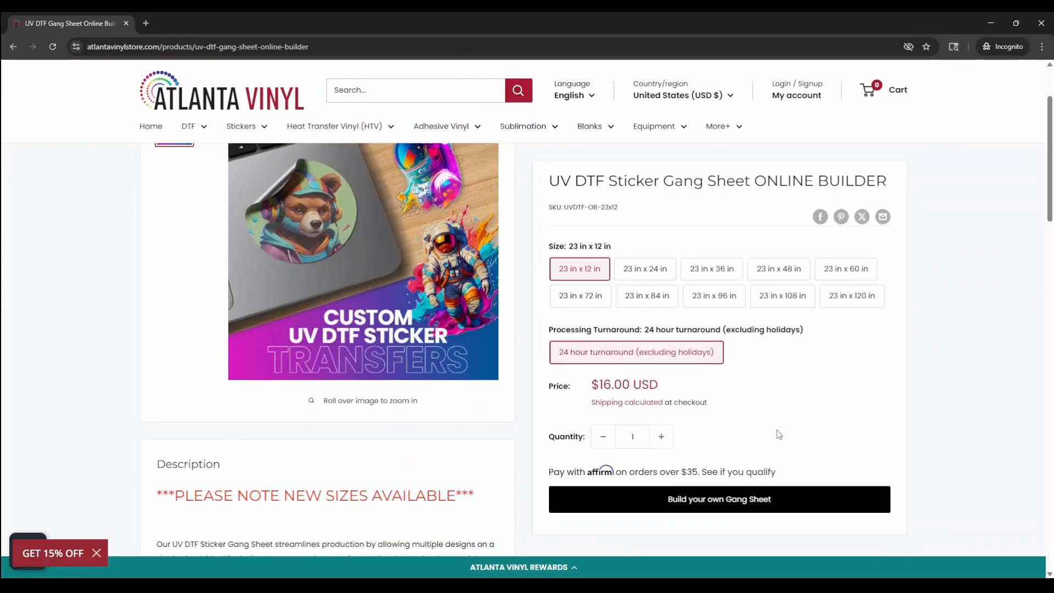
{"action": "scroll", "coordinate": [653, 427], "scroll_direction": "down", "scroll_amount": 2}
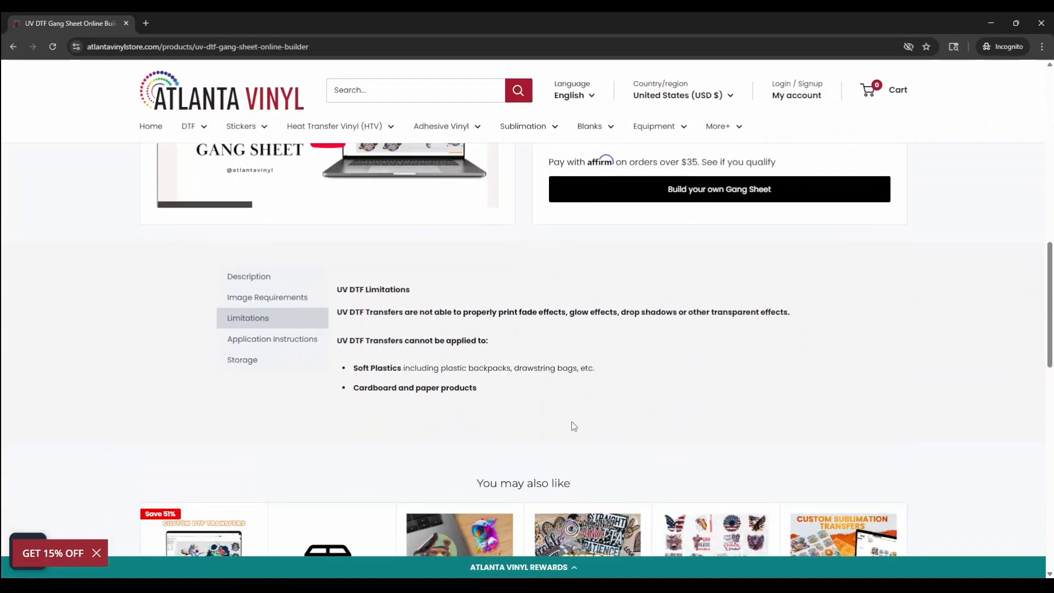
{"action": "left_click", "coordinate": [288, 302]}
{"action": "scroll", "coordinate": [651, 356], "scroll_direction": "down", "scroll_amount": 1}
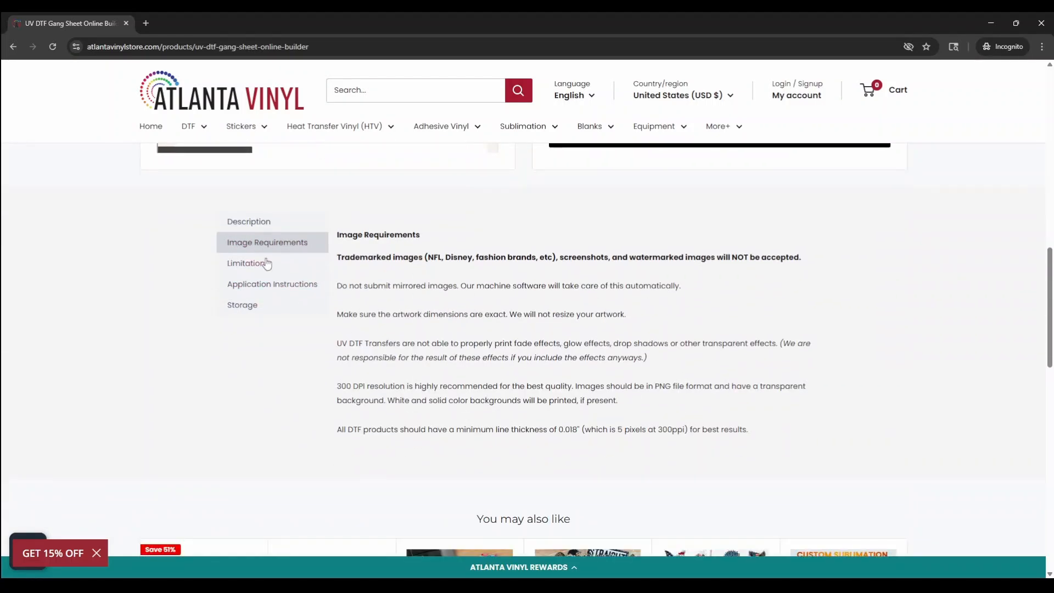
{"action": "left_click", "coordinate": [265, 264]}
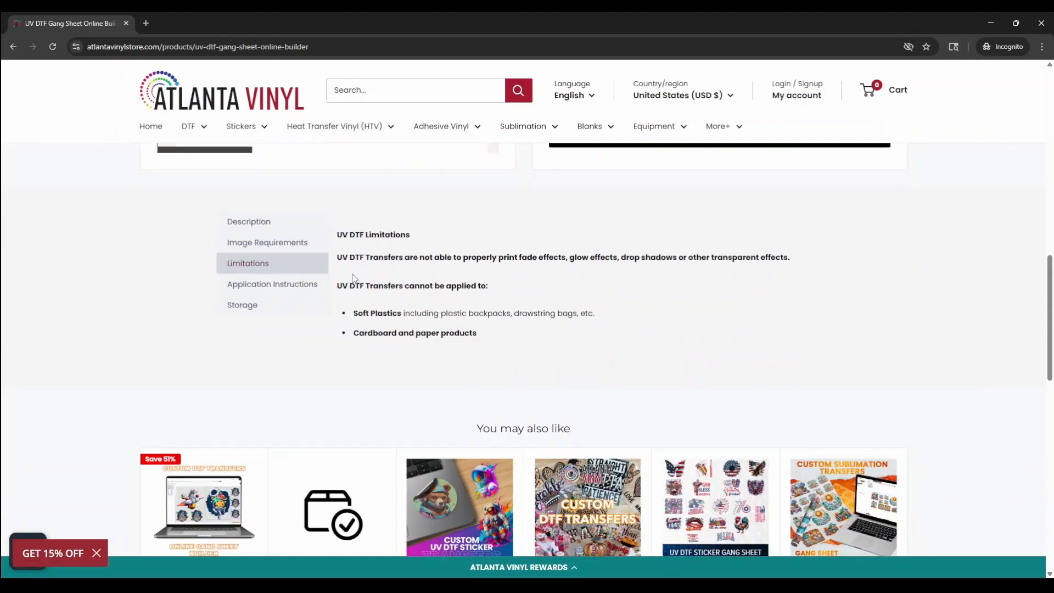
{"action": "left_click", "coordinate": [284, 285]}
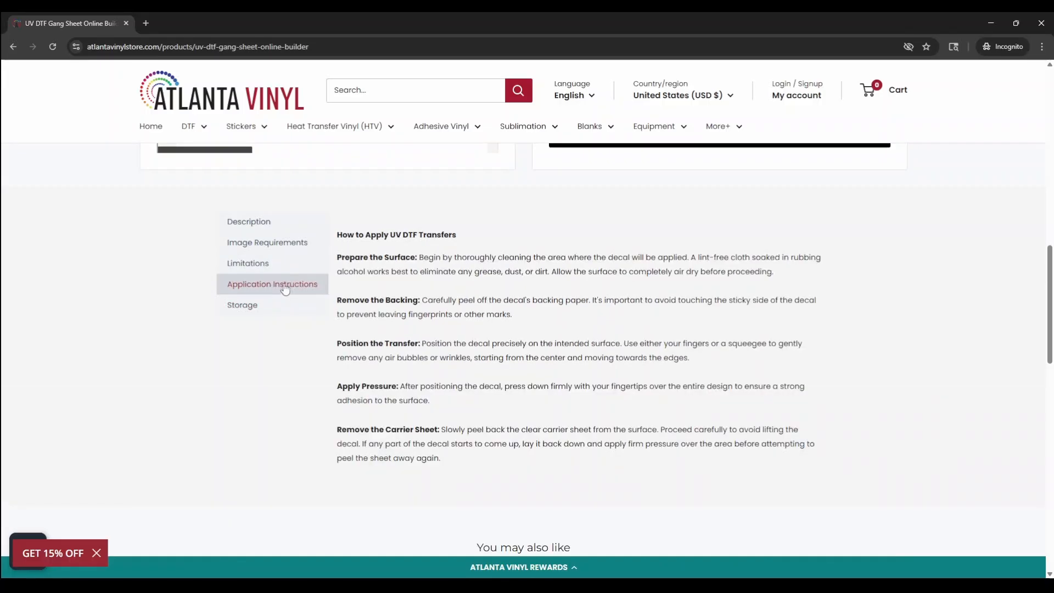
{"action": "left_click", "coordinate": [250, 305]}
{"action": "scroll", "coordinate": [562, 344], "scroll_direction": "up", "scroll_amount": 8}
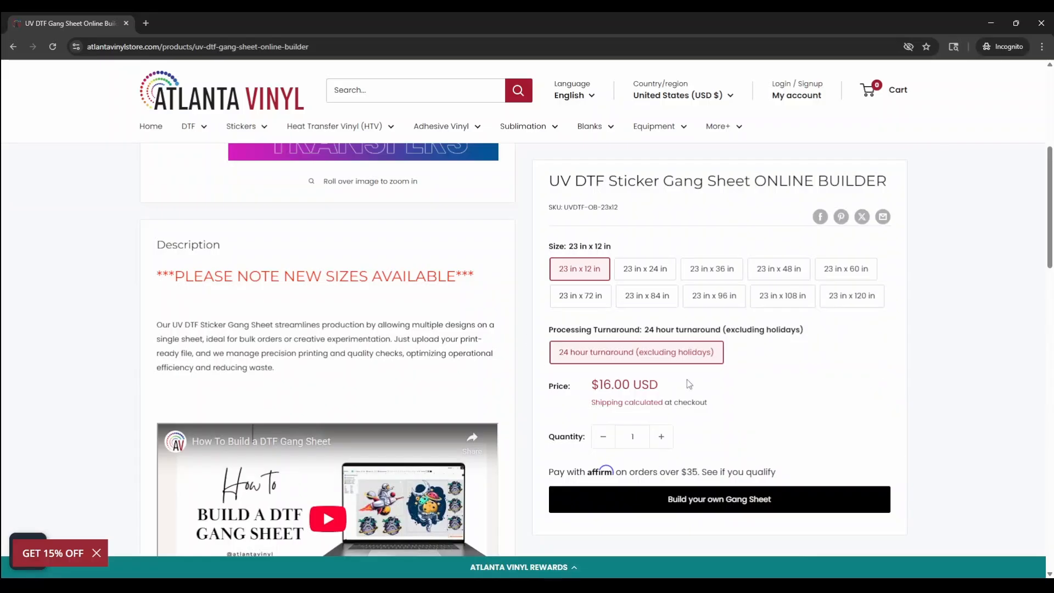
{"action": "scroll", "coordinate": [686, 380], "scroll_direction": "up", "scroll_amount": 6}
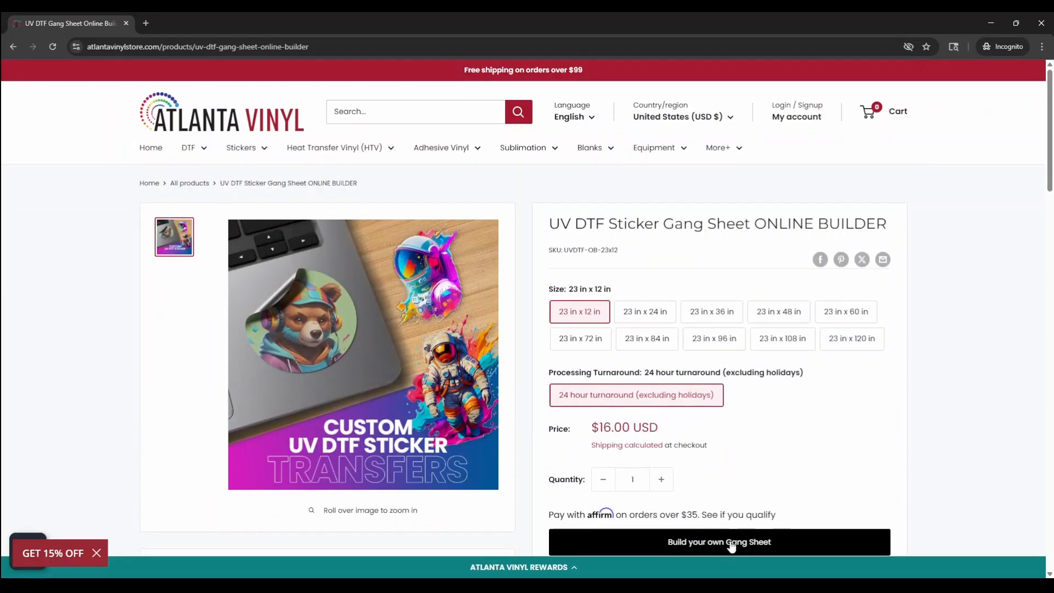
Step: Launch the gang sheet builder for the 23 in x 12 in size, start Auto Build and upload the Atlanta Vinyl city skyline image
{"action": "left_click", "coordinate": [732, 544]}
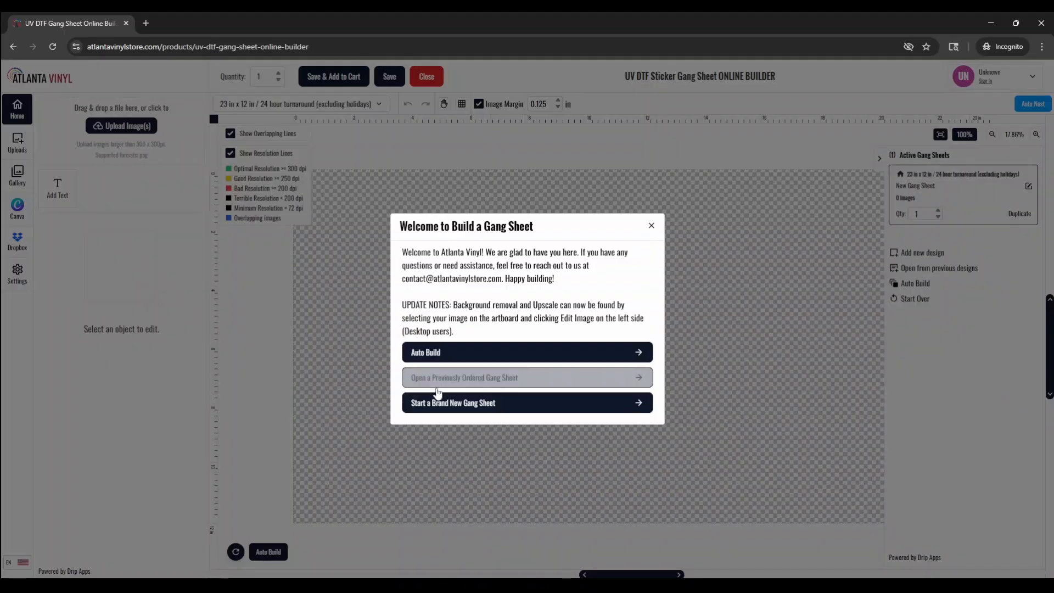
{"action": "left_click", "coordinate": [463, 353]}
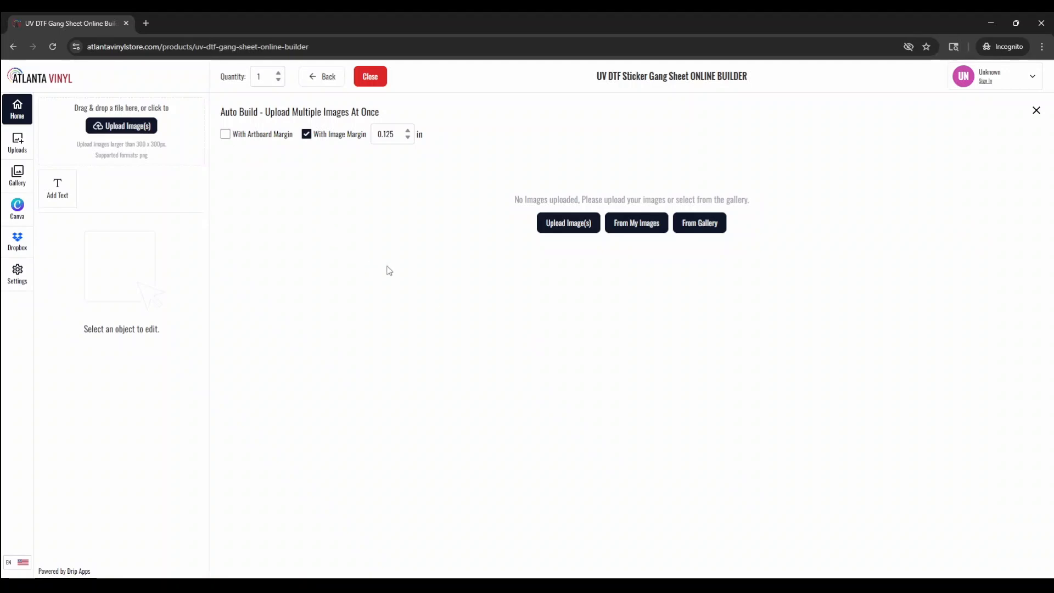
{"action": "left_click", "coordinate": [557, 229]}
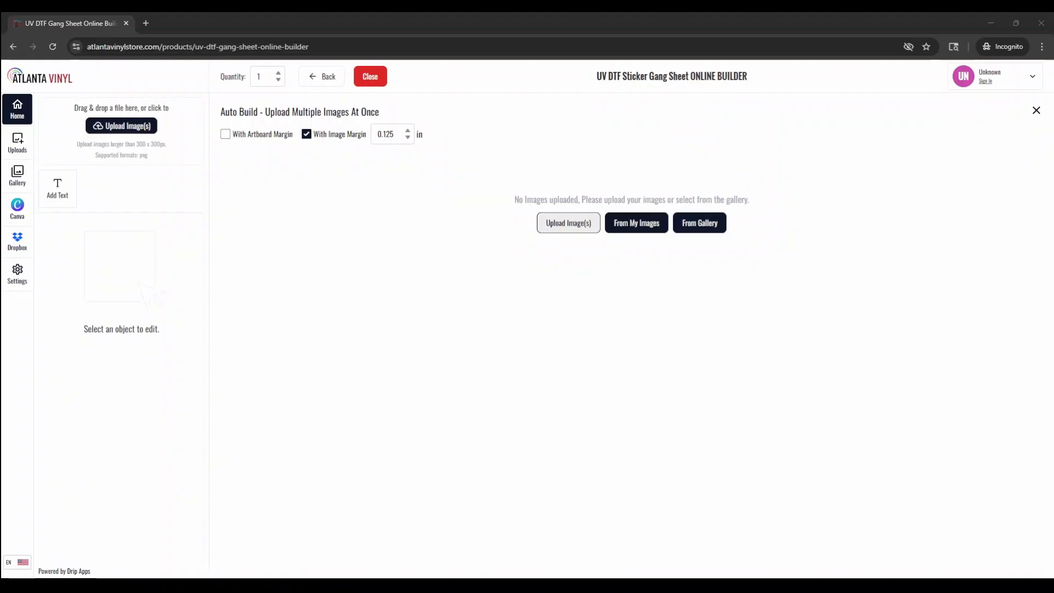
{"action": "double_click", "coordinate": [180, 116]}
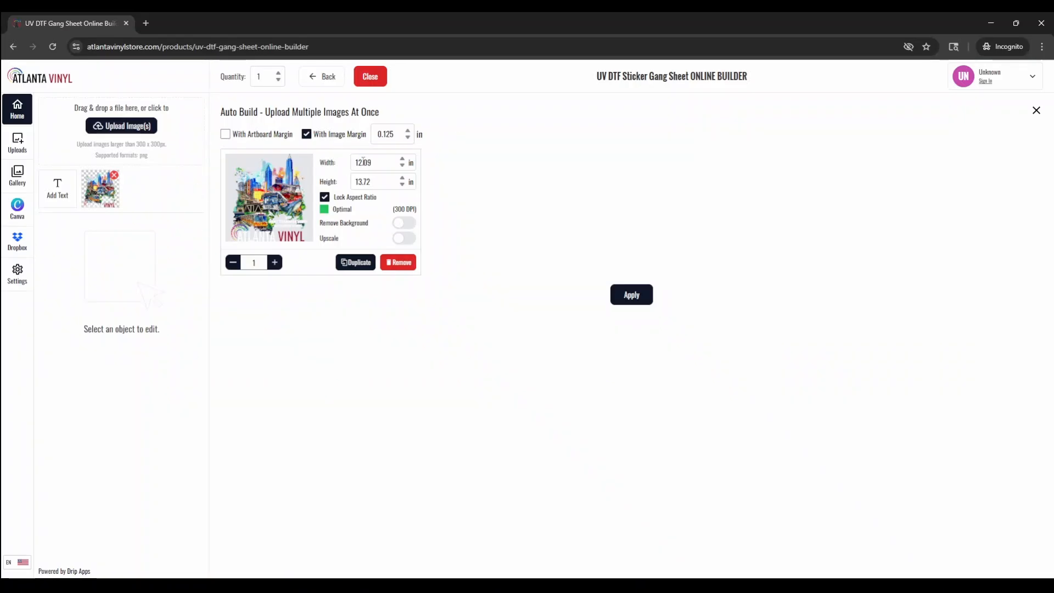
Step: Try a 15 in width for the uploaded skyline image and settle on a width of 4 in
{"action": "left_click_drag", "start_coordinate": [377, 163], "coordinate": [328, 168]}
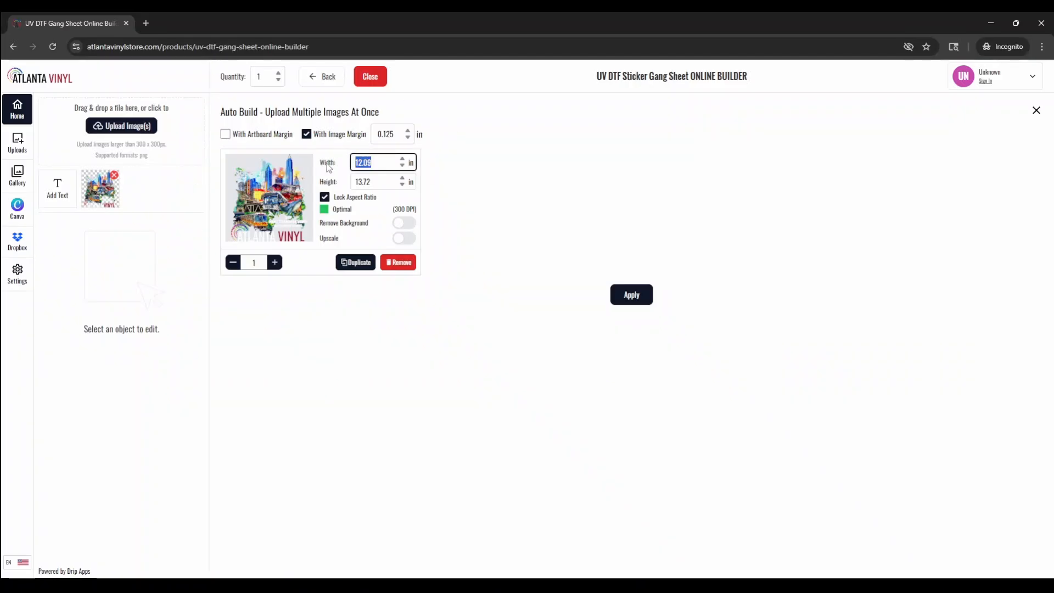
{"action": "type", "text": "15"}
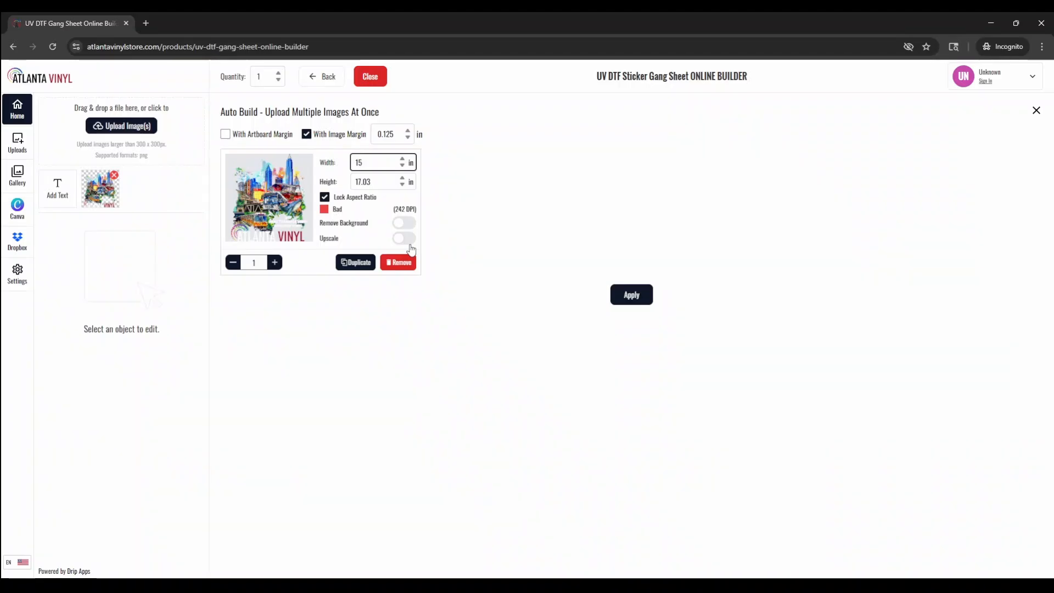
{"action": "left_click_drag", "start_coordinate": [368, 163], "coordinate": [321, 160]}
{"action": "type", "text": "4"}
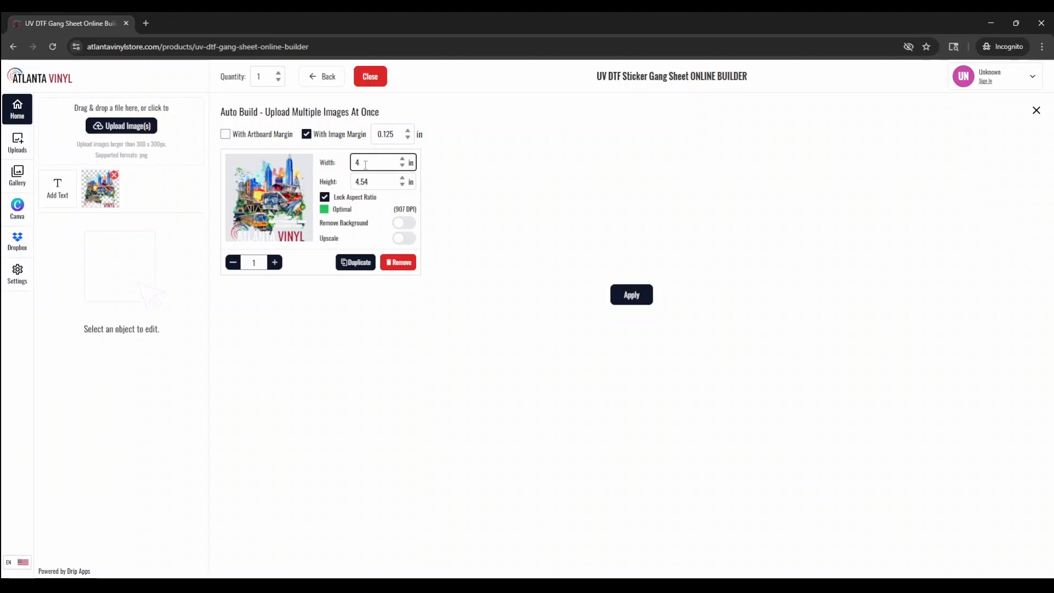
{"action": "left_click_drag", "start_coordinate": [365, 165], "coordinate": [344, 167]}
{"action": "left_click", "coordinate": [468, 199]}
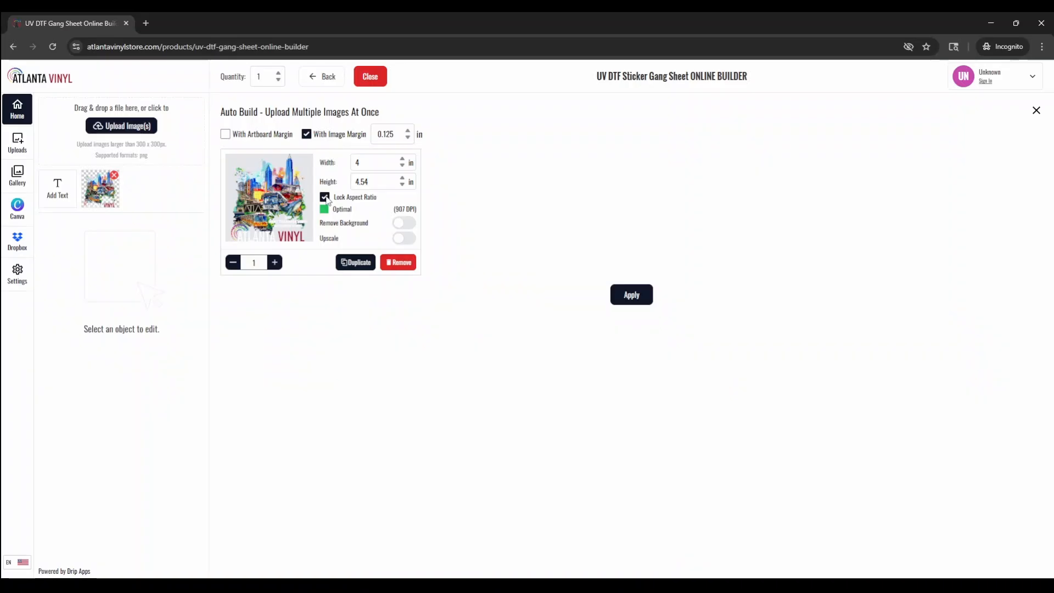
Step: Set the skyline image quantity to 12 and generate the Auto Build preview
{"action": "left_click", "coordinate": [257, 262]}
{"action": "type", "text": "2"}
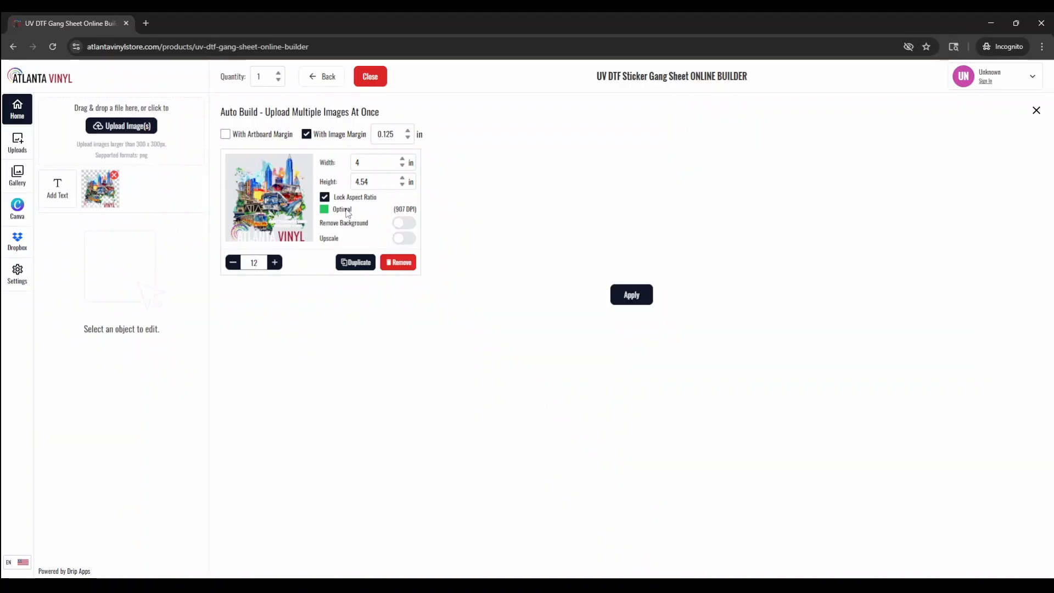
{"action": "left_click", "coordinate": [629, 295]}
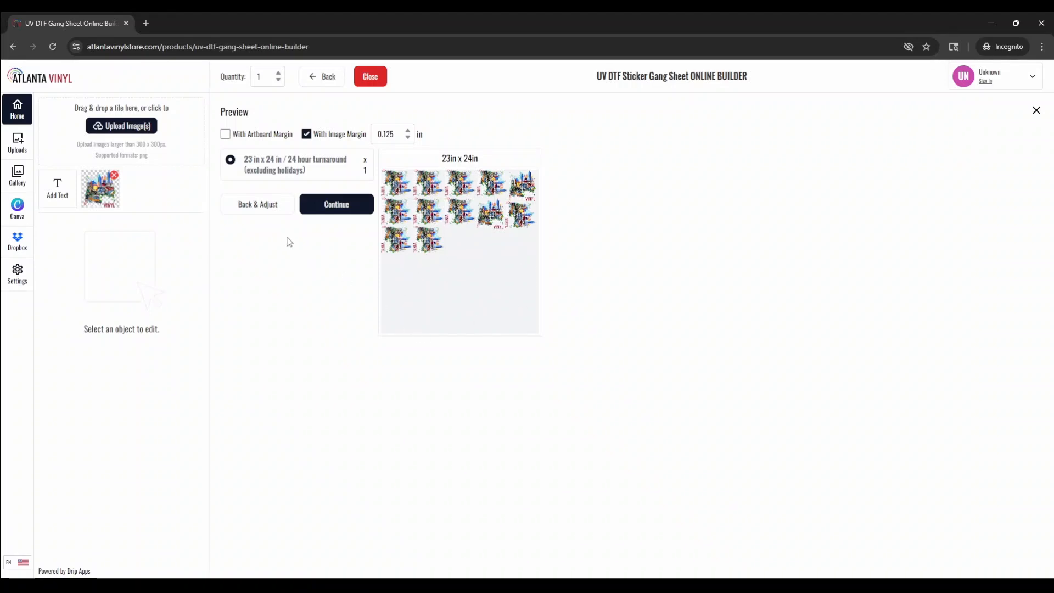
Step: Go back to adjust the Auto Build, reduce the image quantity to 10 and apply the layout to the gang sheet
{"action": "left_click", "coordinate": [266, 209]}
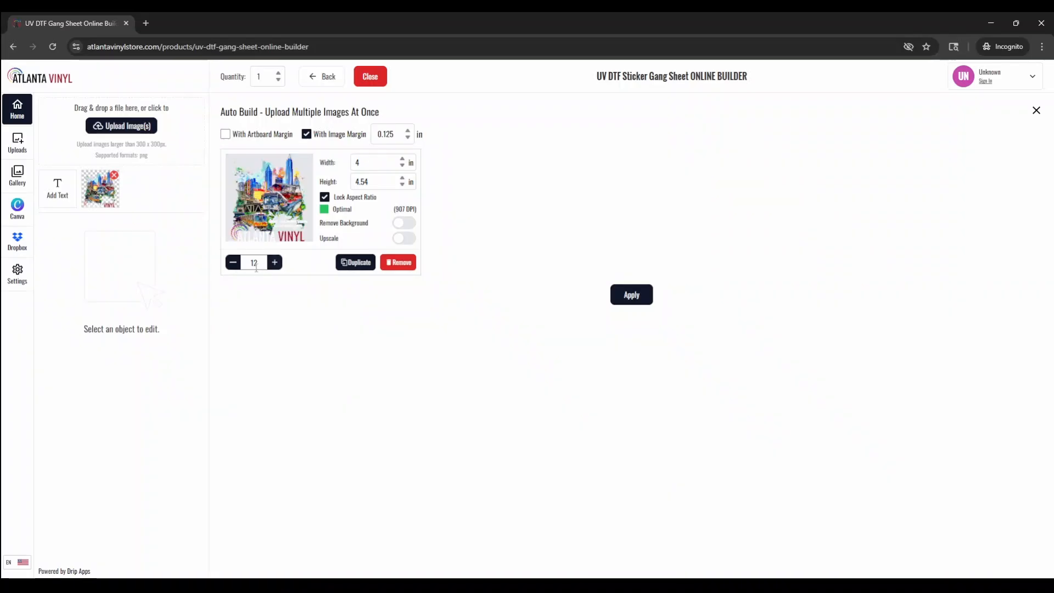
{"action": "left_click", "coordinate": [233, 262]}
{"action": "left_click", "coordinate": [233, 262]}
{"action": "left_click", "coordinate": [626, 296]}
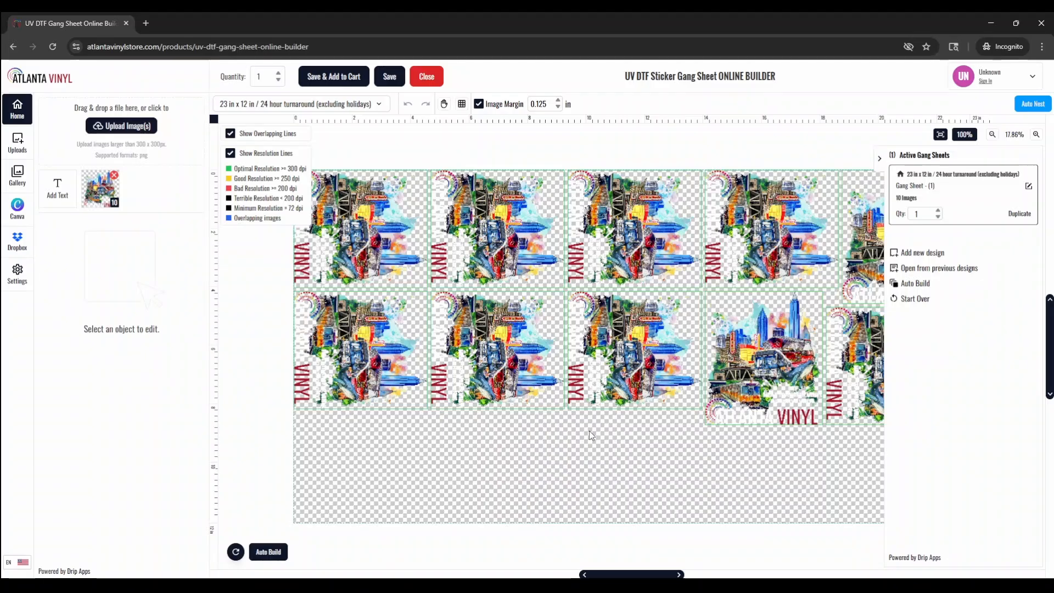
Step: Change the gang sheet size to 23 in x 24 in with 24 hour turnaround
{"action": "scroll", "coordinate": [577, 399], "scroll_direction": "down", "scroll_amount": 2}
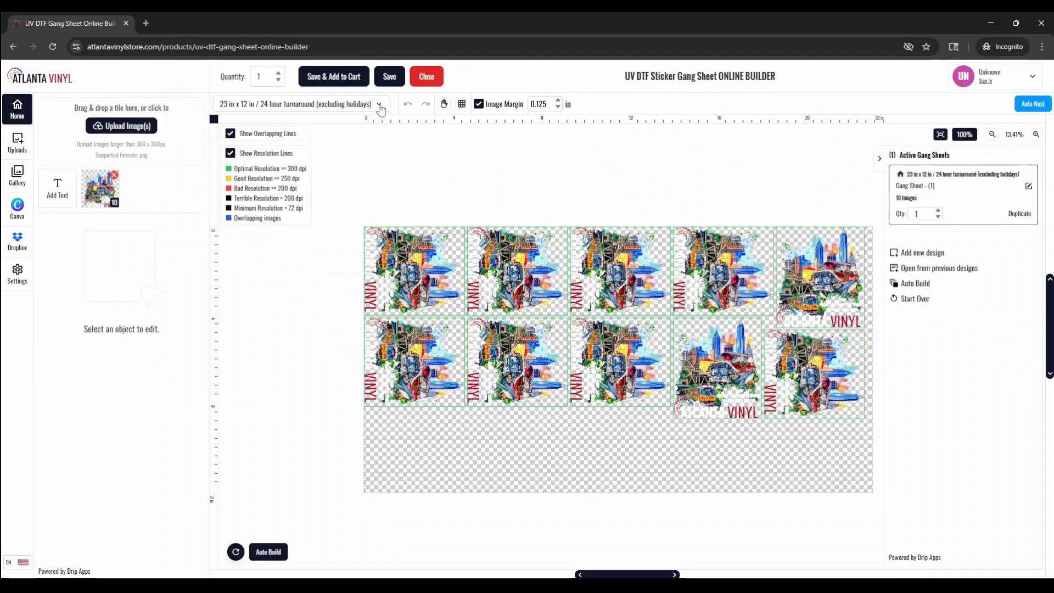
{"action": "left_click", "coordinate": [379, 106]}
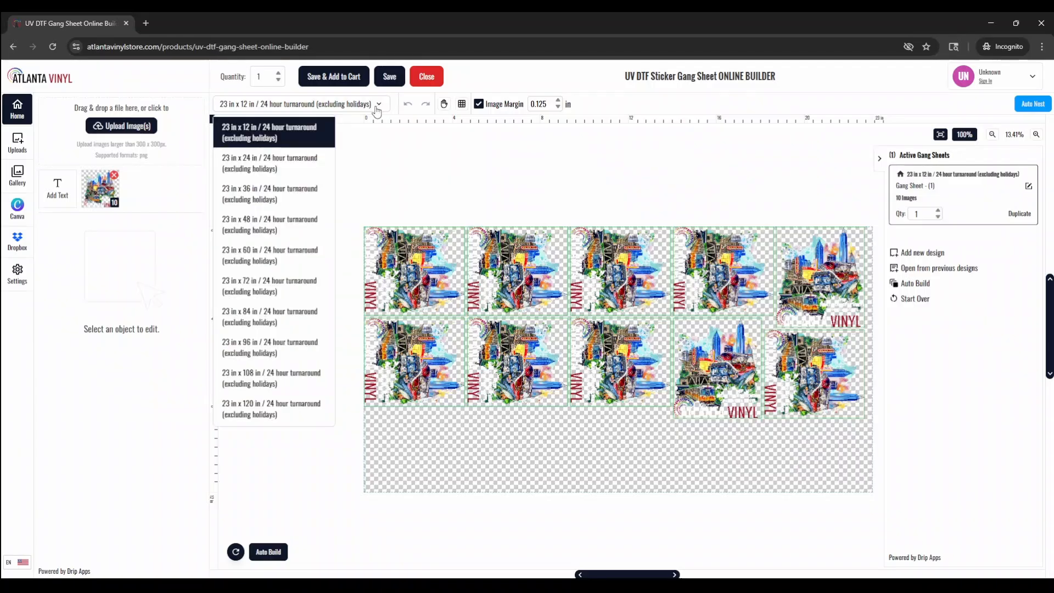
{"action": "left_click", "coordinate": [298, 168]}
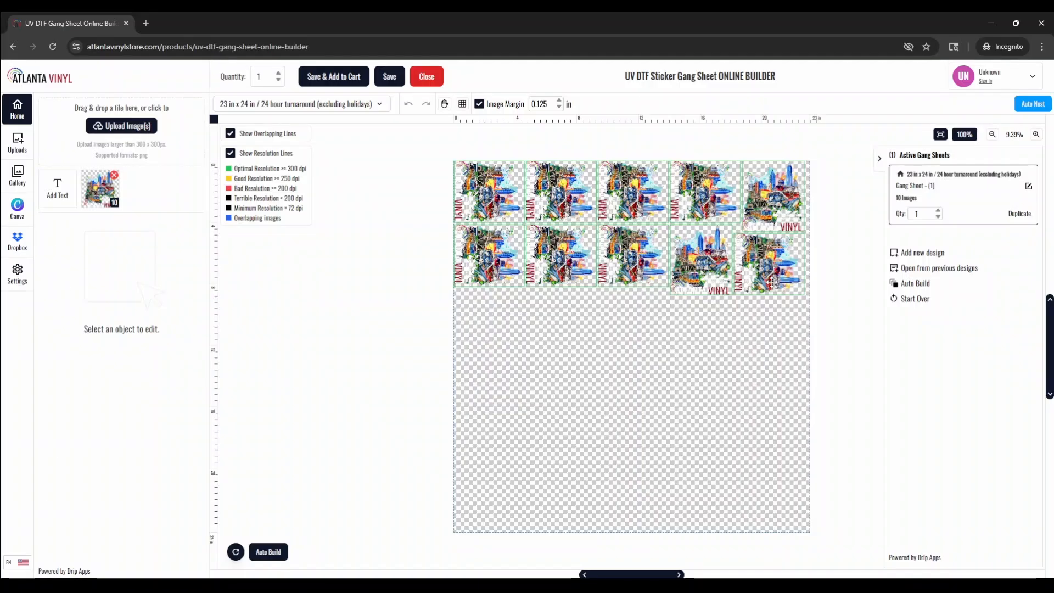
Step: Duplicate the last skyline image in the second row with an image quantity of 10
{"action": "left_click", "coordinate": [772, 282]}
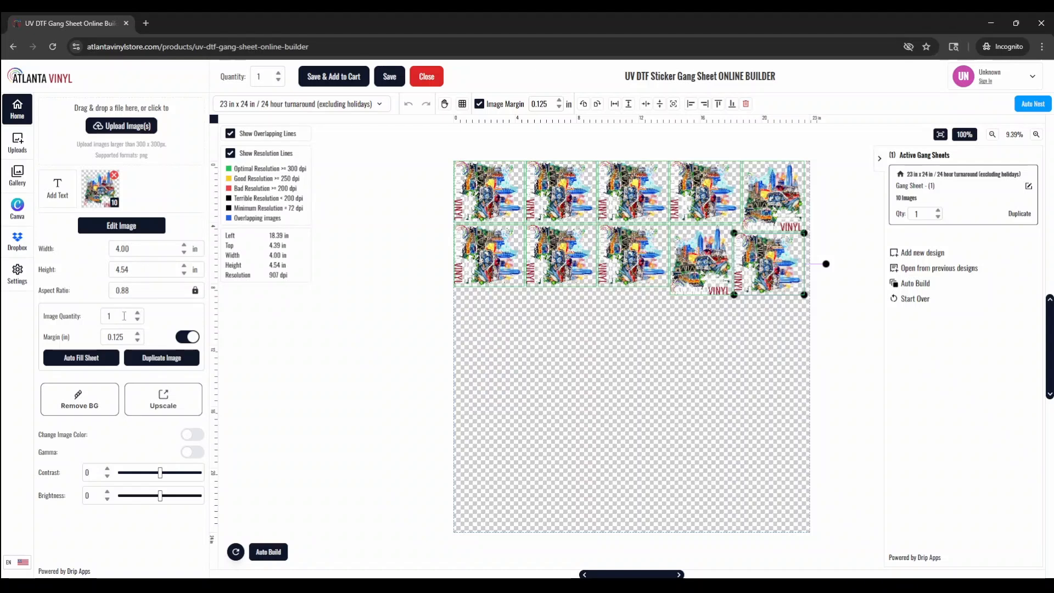
{"action": "left_click", "coordinate": [124, 316]}
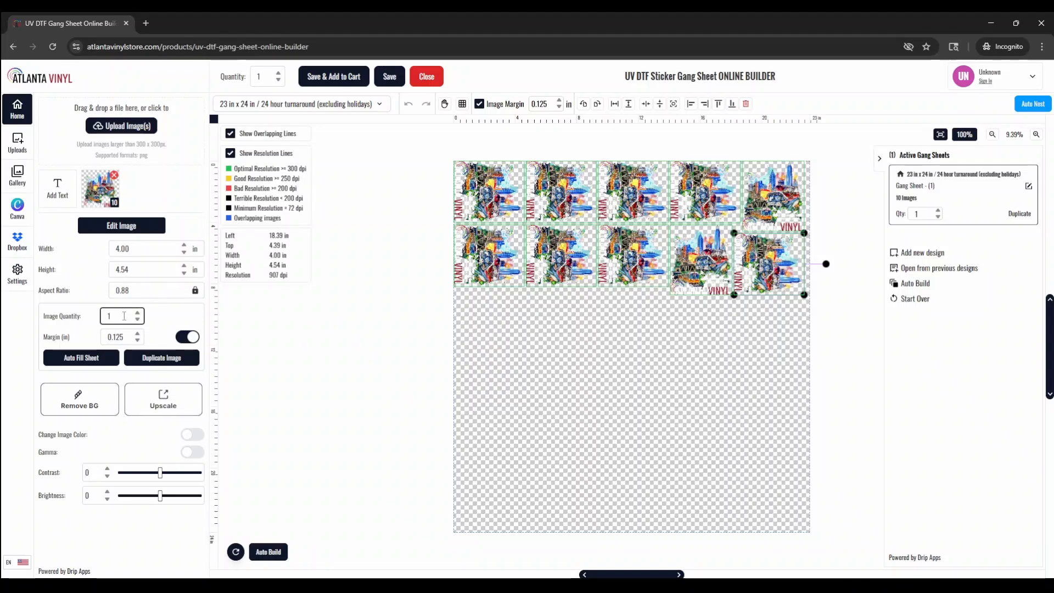
{"action": "type", "text": "0"}
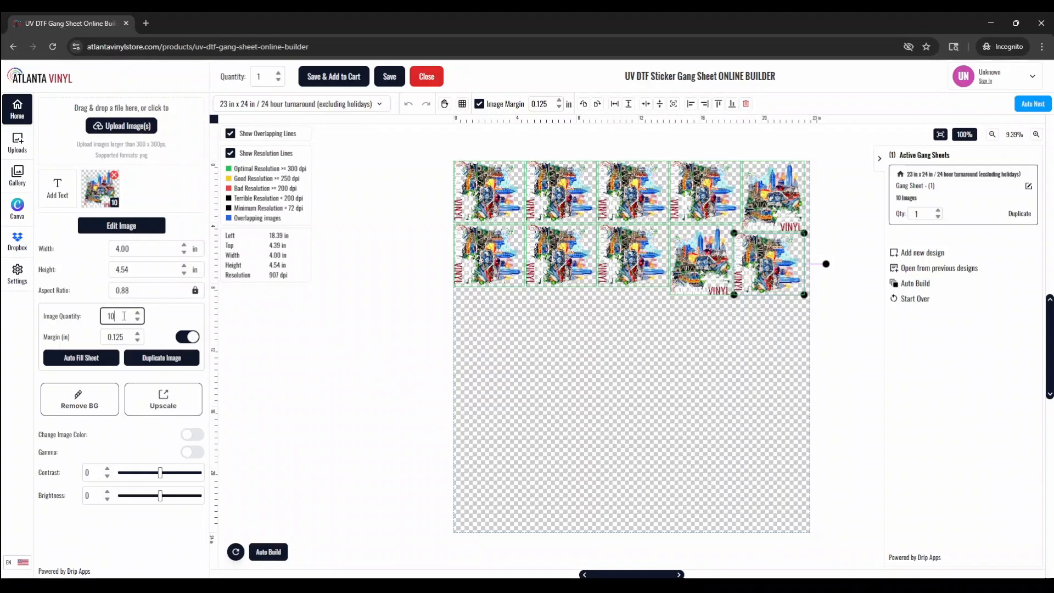
{"action": "left_click", "coordinate": [165, 361]}
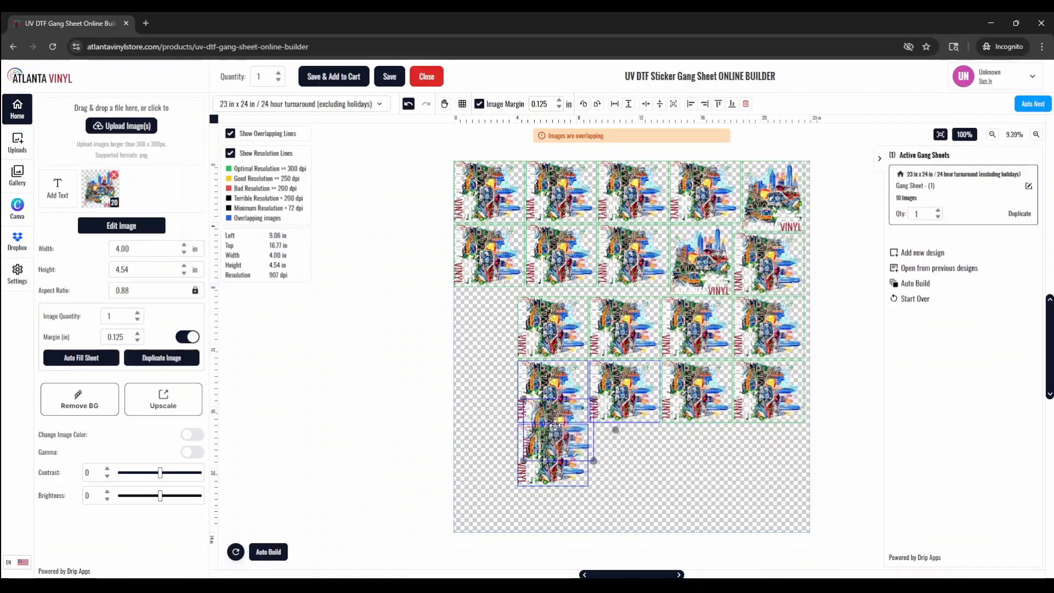
Step: Move one duplicate so it overlaps the neighbouring images, and rearrange the whole sheet with Auto Nest
{"action": "left_click_drag", "start_coordinate": [614, 431], "coordinate": [591, 375]}
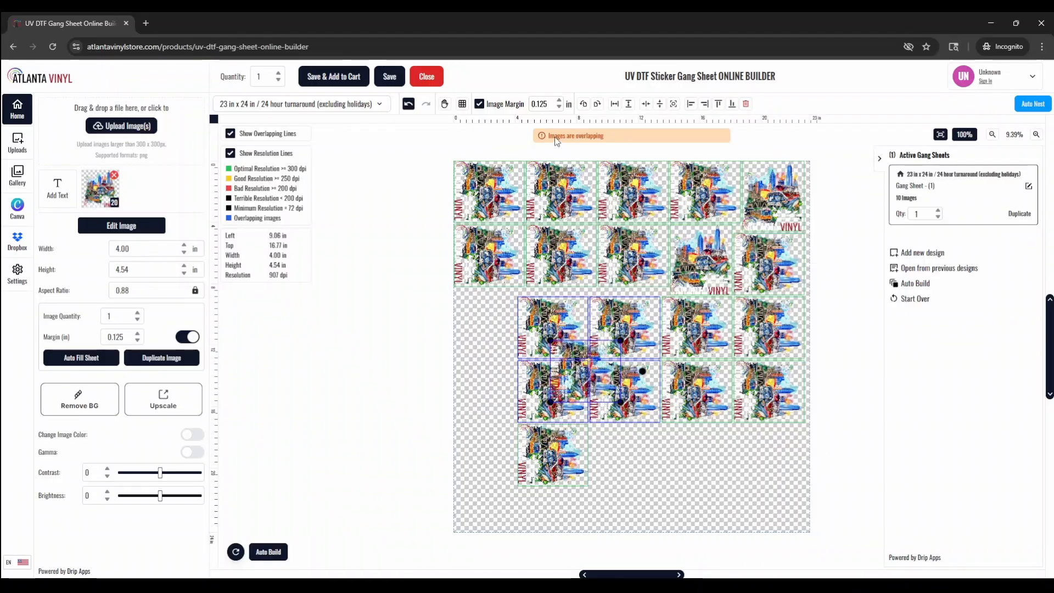
{"action": "left_click", "coordinate": [1032, 109]}
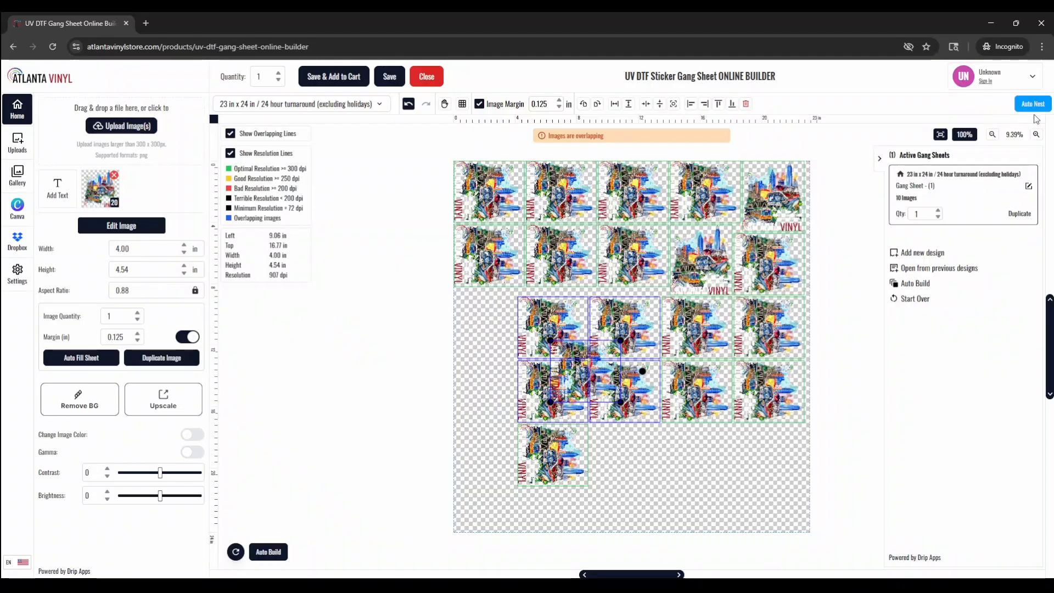
{"action": "left_click", "coordinate": [1026, 109]}
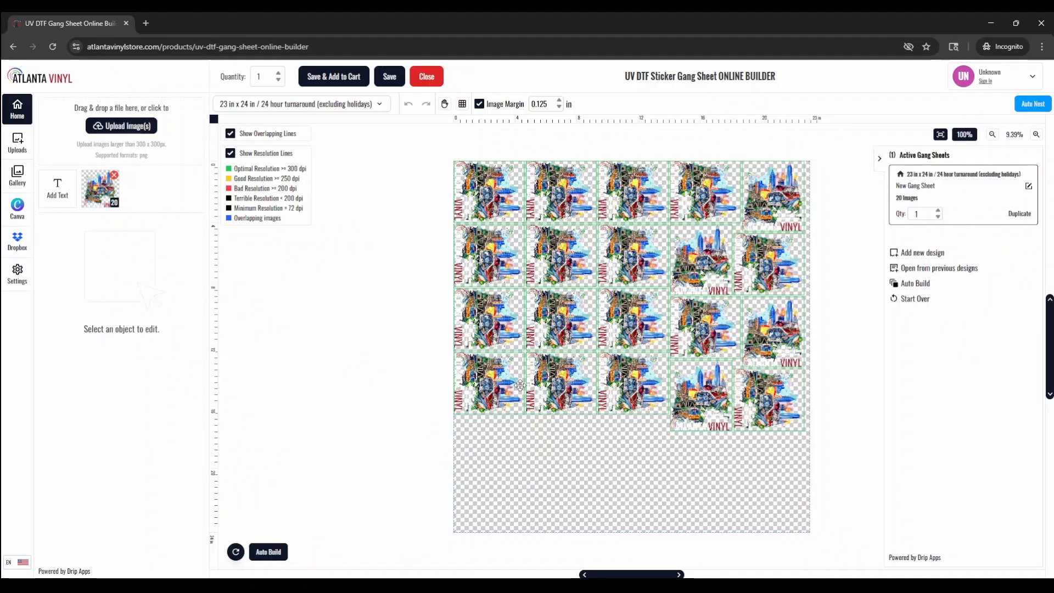
Step: Set the image margin to 0.2 in, move one skyline image into the empty area, and rearrange the sheet with Auto Nest
{"action": "left_click", "coordinate": [551, 102]}
{"action": "double_click", "coordinate": [551, 103]}
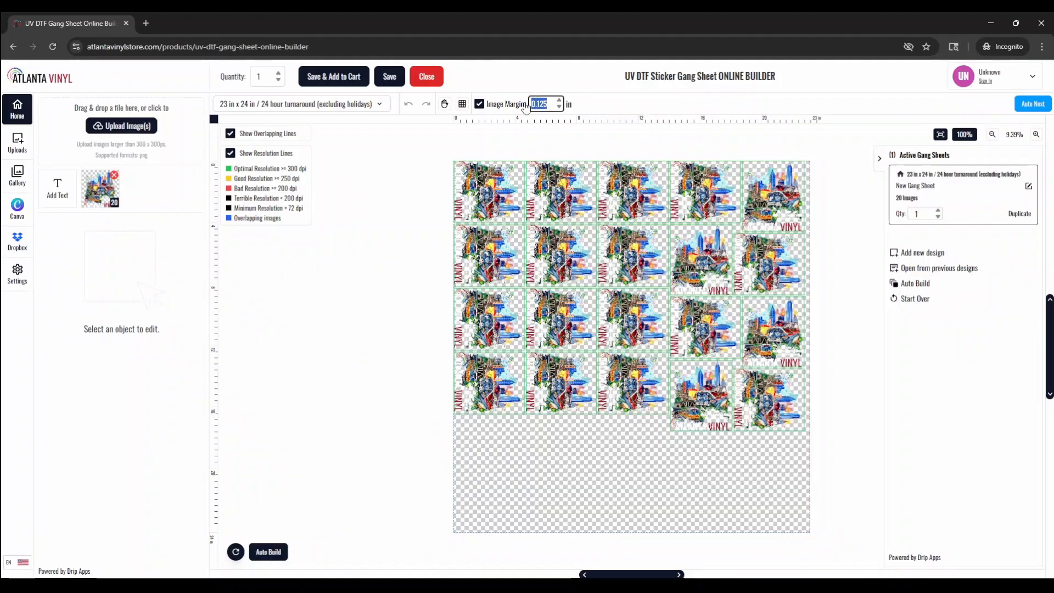
{"action": "left_click", "coordinate": [552, 104]}
{"action": "left_click", "coordinate": [571, 143]}
{"action": "left_click_drag", "start_coordinate": [670, 409], "coordinate": [643, 475]}
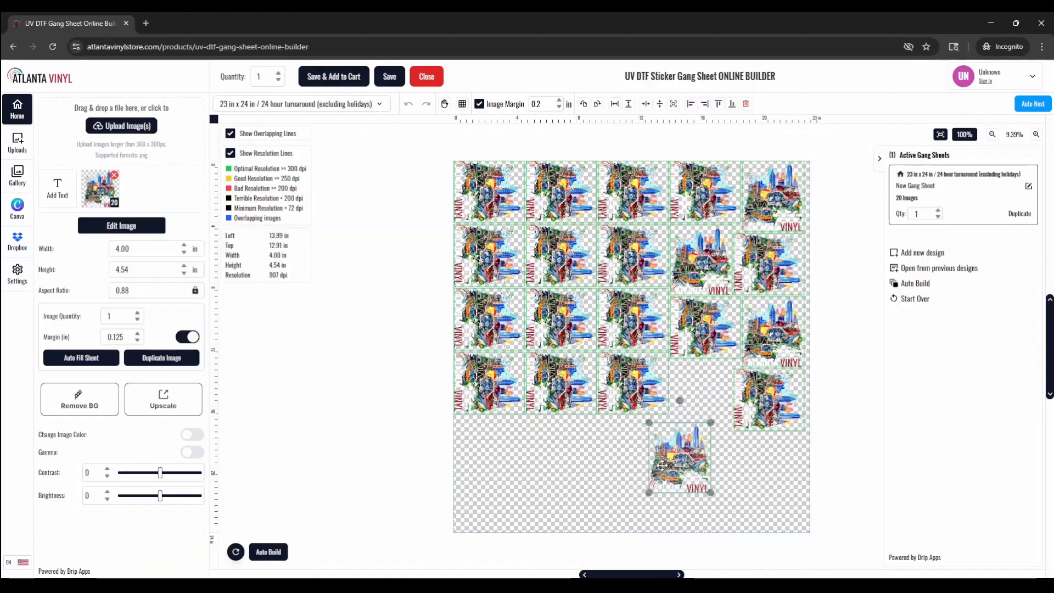
{"action": "left_click", "coordinate": [1033, 104]}
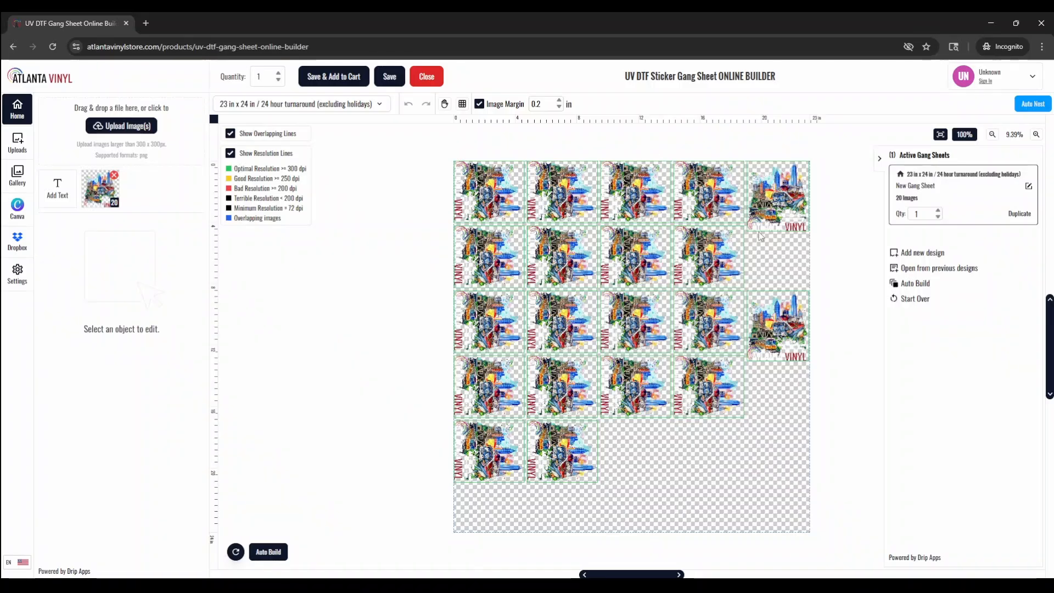
{"action": "scroll", "coordinate": [760, 236], "scroll_direction": "up", "scroll_amount": 1}
{"action": "scroll", "coordinate": [761, 236], "scroll_direction": "down", "scroll_amount": 1}
{"action": "scroll", "coordinate": [760, 236], "scroll_direction": "up", "scroll_amount": 5}
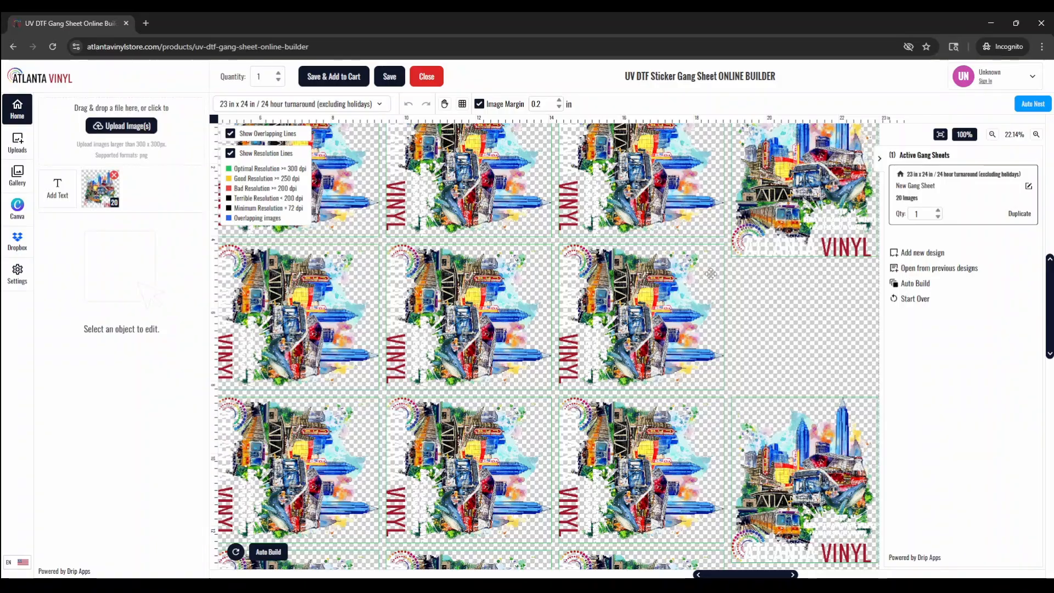
{"action": "scroll", "coordinate": [711, 273], "scroll_direction": "down", "scroll_amount": 2}
{"action": "scroll", "coordinate": [711, 274], "scroll_direction": "down", "scroll_amount": 2}
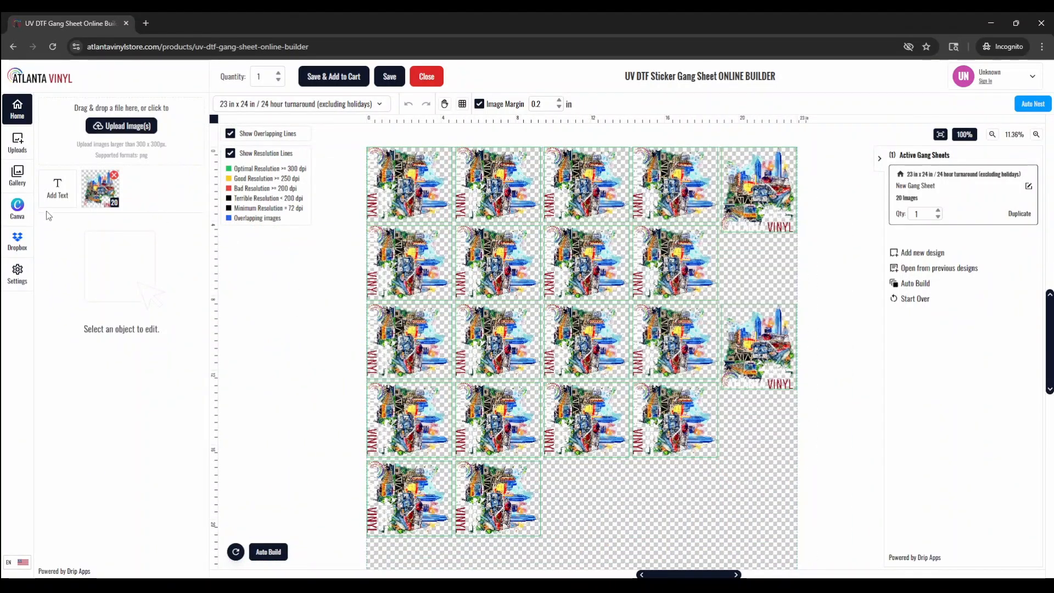
Step: Upscale the second skyline image in the last row and deselect it
{"action": "left_click", "coordinate": [749, 354]}
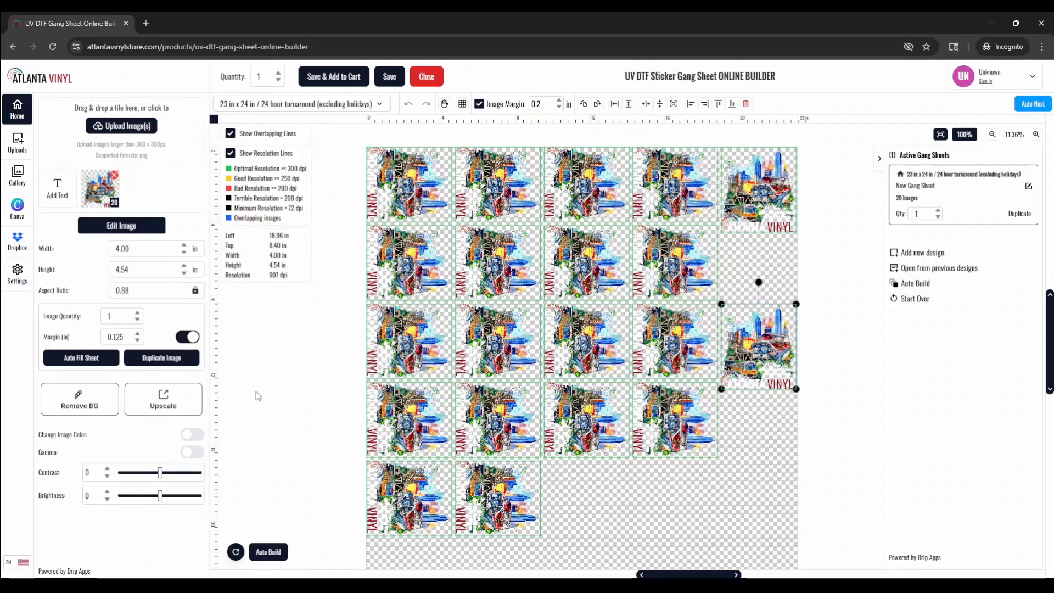
{"action": "left_click", "coordinate": [181, 407]}
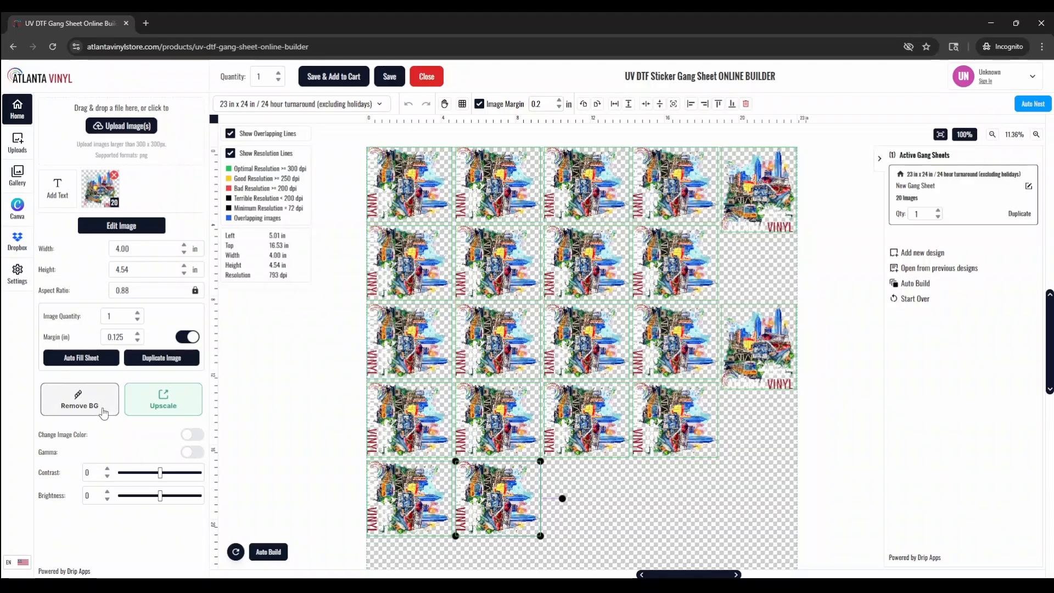
{"action": "left_click", "coordinate": [617, 510]}
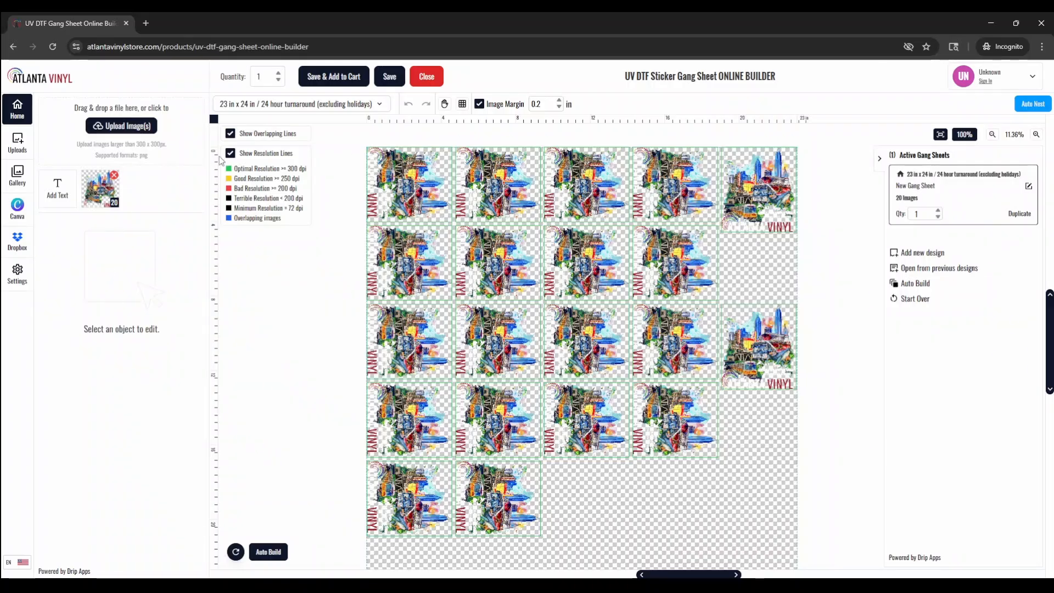
Step: Duplicate the second skyline image in the last row with an image quantity of 3 and rearrange the sheet with Auto Nest
{"action": "left_click", "coordinate": [527, 497]}
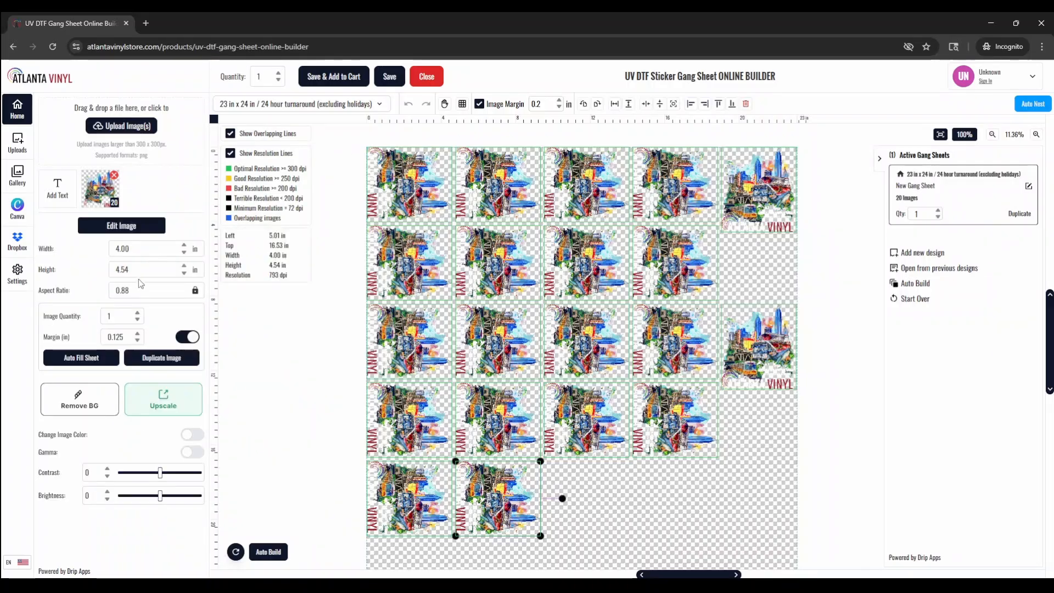
{"action": "left_click", "coordinate": [104, 316]}
{"action": "type", "text": "3"}
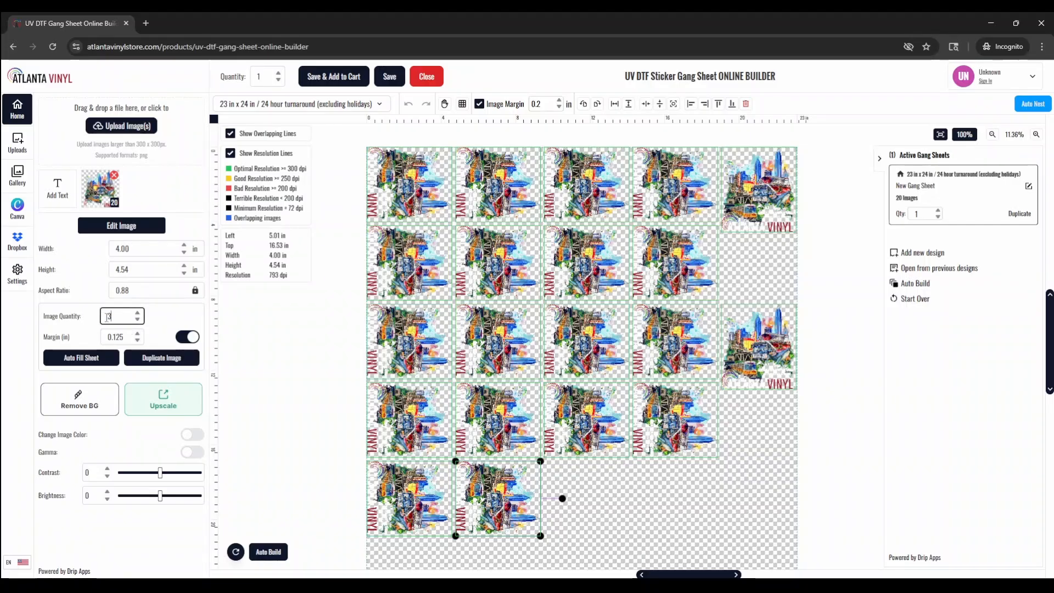
{"action": "left_click", "coordinate": [167, 358]}
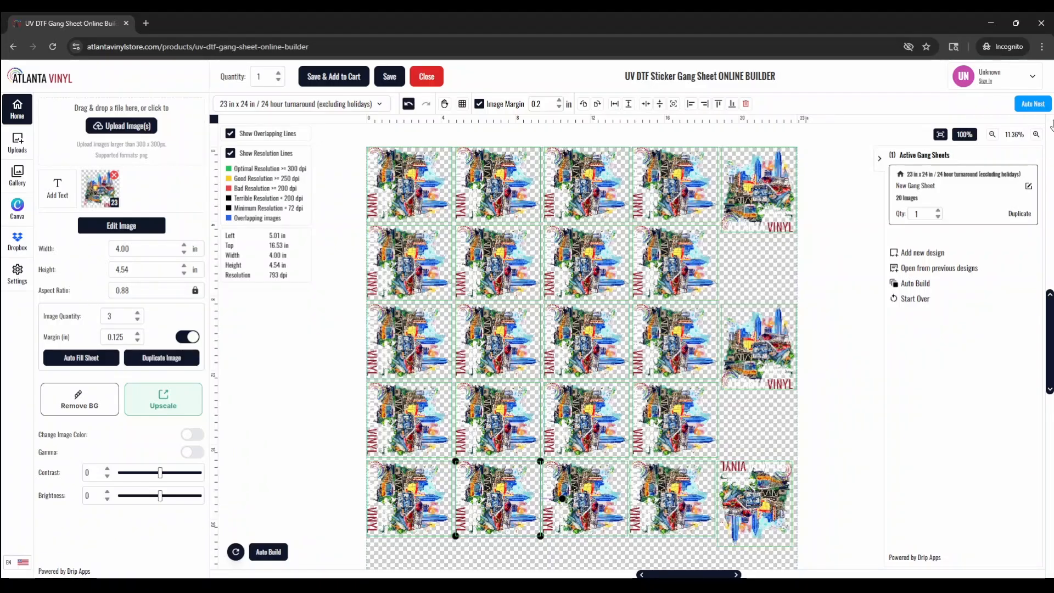
{"action": "left_click", "coordinate": [1034, 105]}
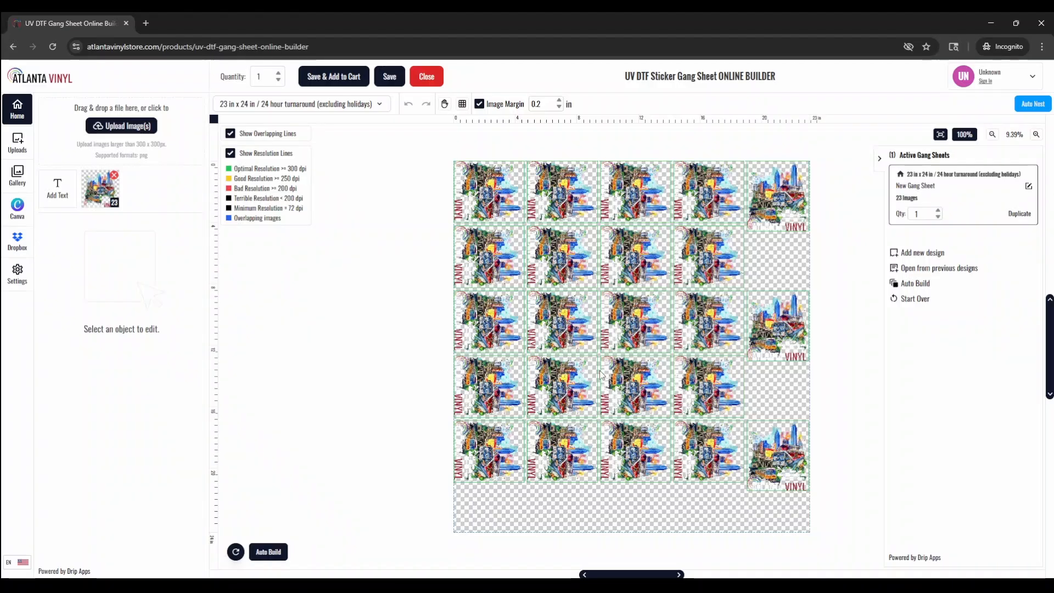
Step: Save the gang sheet as "Atlanta Vinyl Logos", accept the no-Disney and print-ready terms, and add it to the cart
{"action": "left_click", "coordinate": [333, 76]}
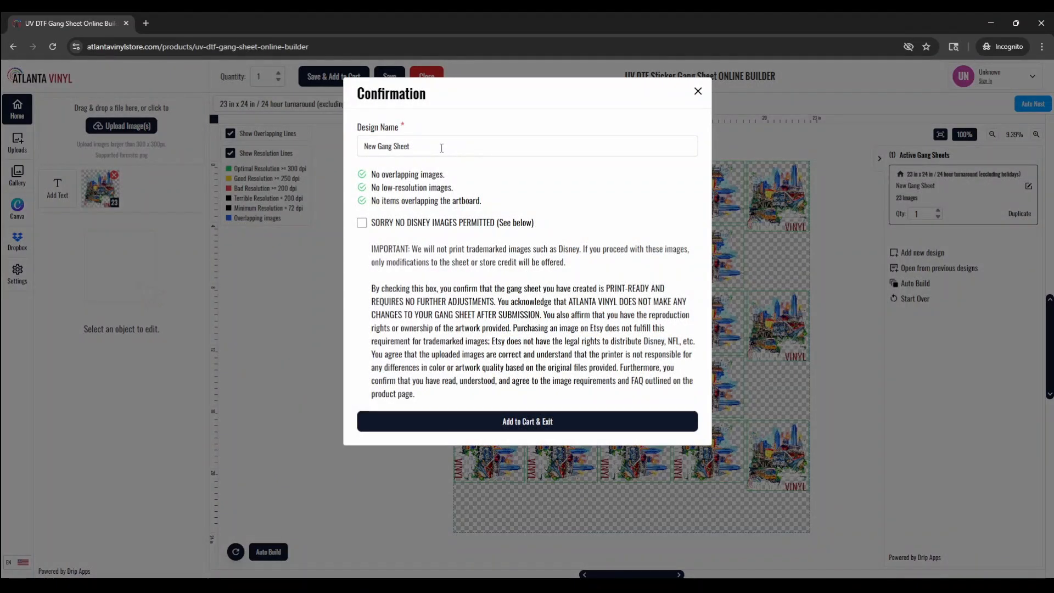
{"action": "left_click_drag", "start_coordinate": [442, 148], "coordinate": [266, 128]}
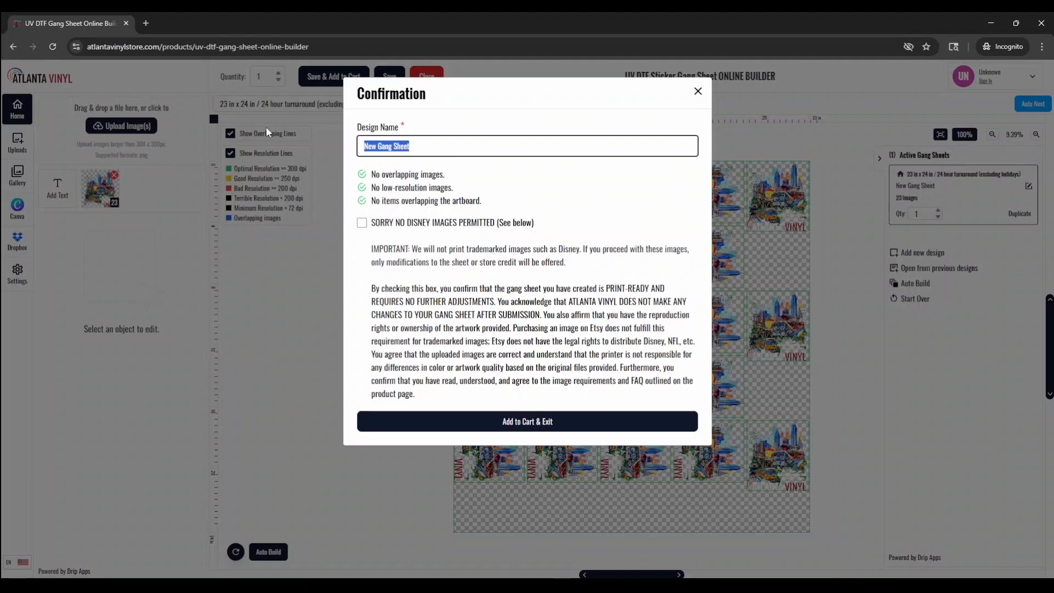
{"action": "type", "text": "Atlan"}
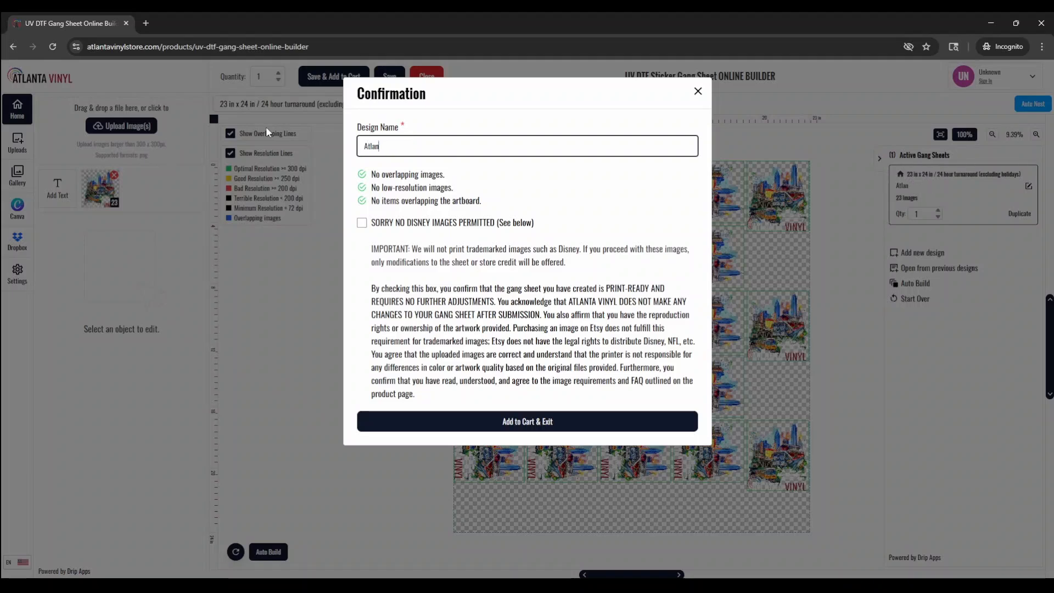
{"action": "type", "text": "ta V"}
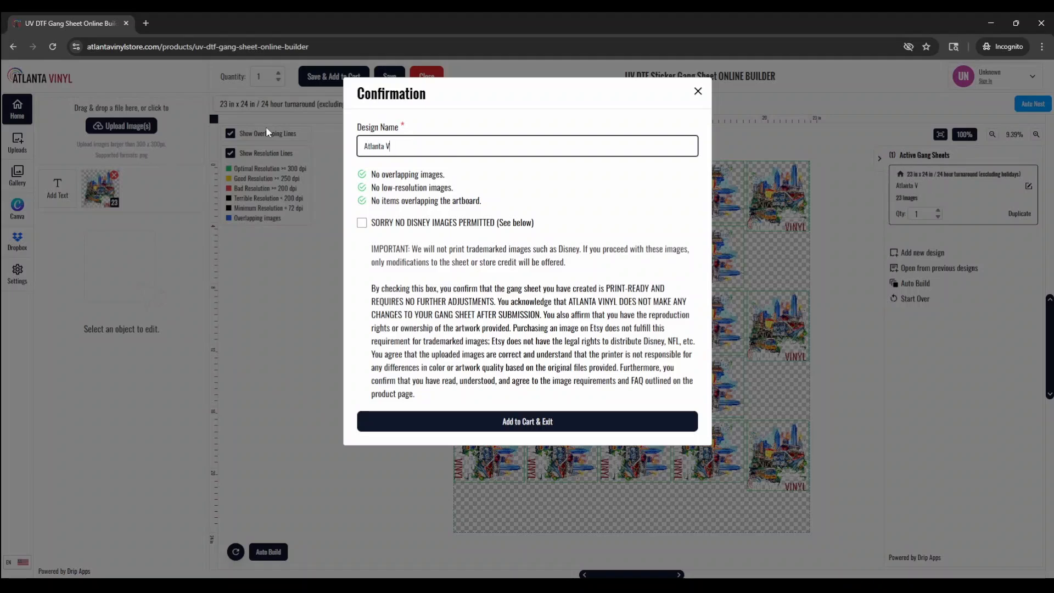
{"action": "type", "text": "inyl Logos"}
{"action": "left_click", "coordinate": [362, 223]}
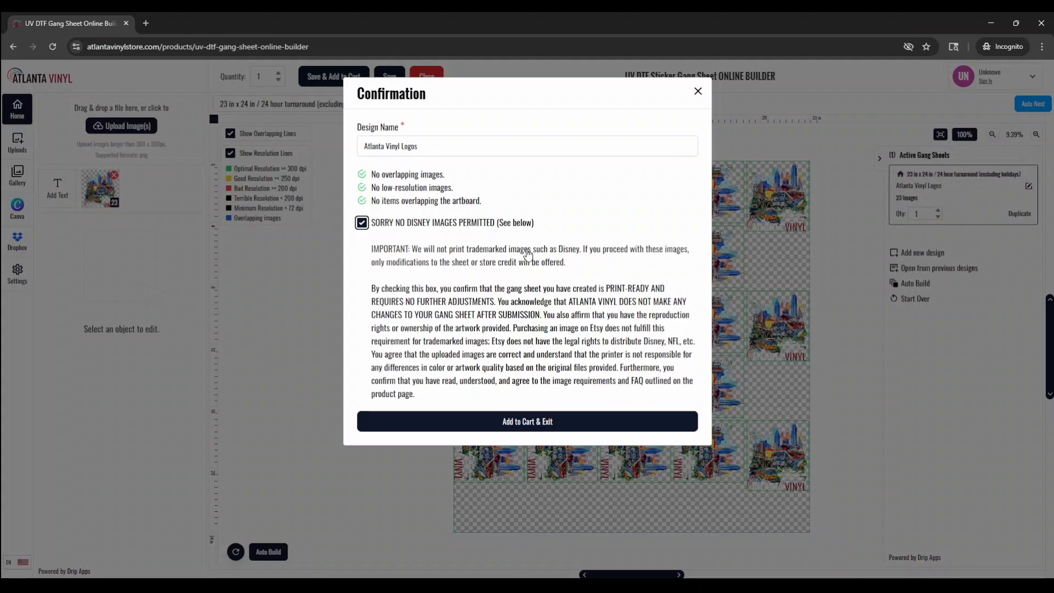
{"action": "left_click", "coordinate": [516, 424]}
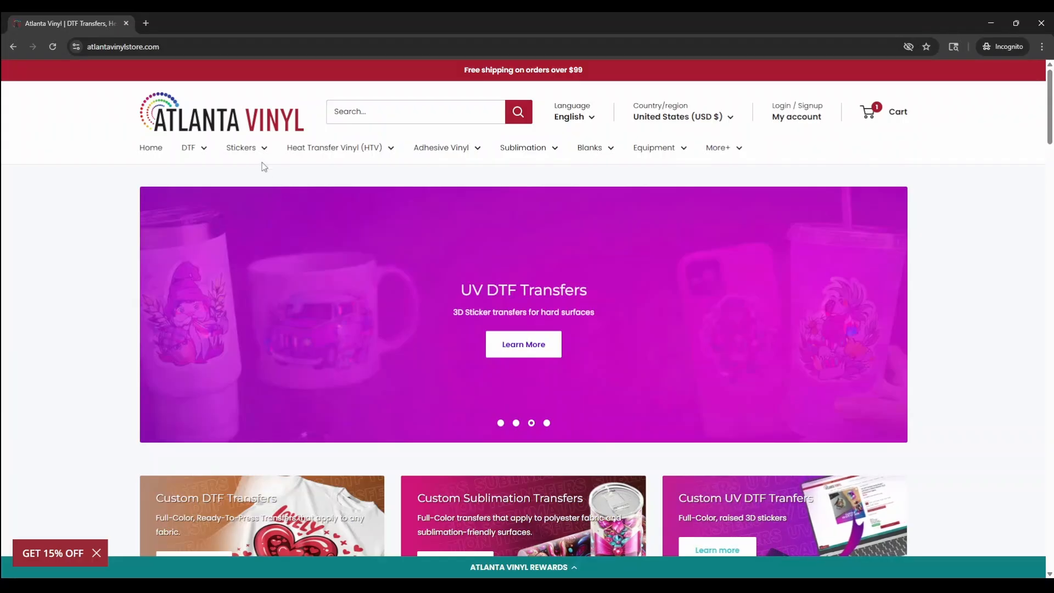
Step: Open the UV DTF sticker gang sheet builder from the store again and start a brand new gang sheet
{"action": "mouse_move", "coordinate": [250, 152]}
{"action": "left_click", "coordinate": [200, 209]}
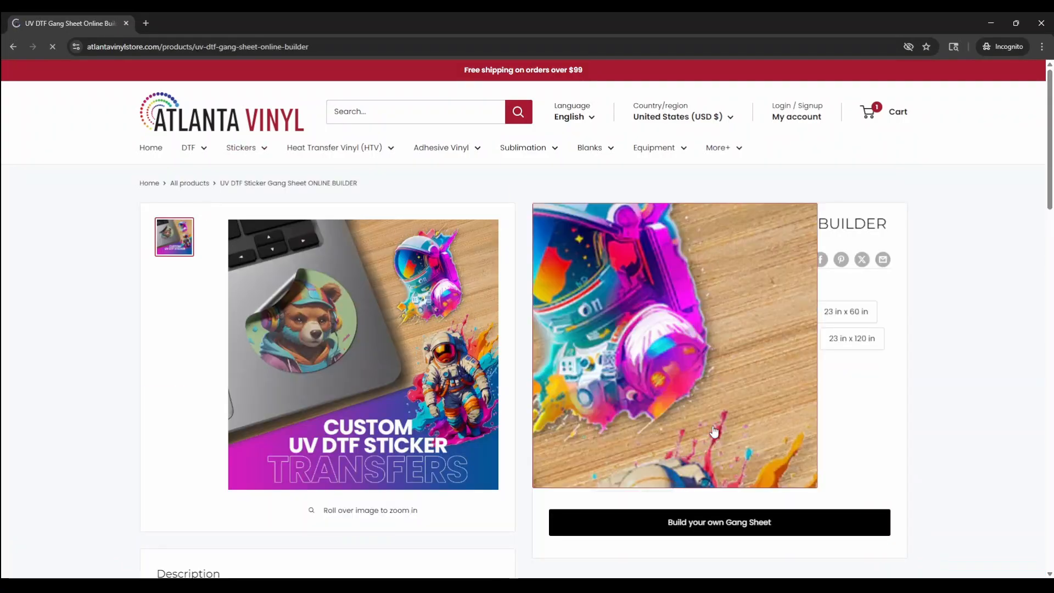
{"action": "left_click", "coordinate": [769, 551]}
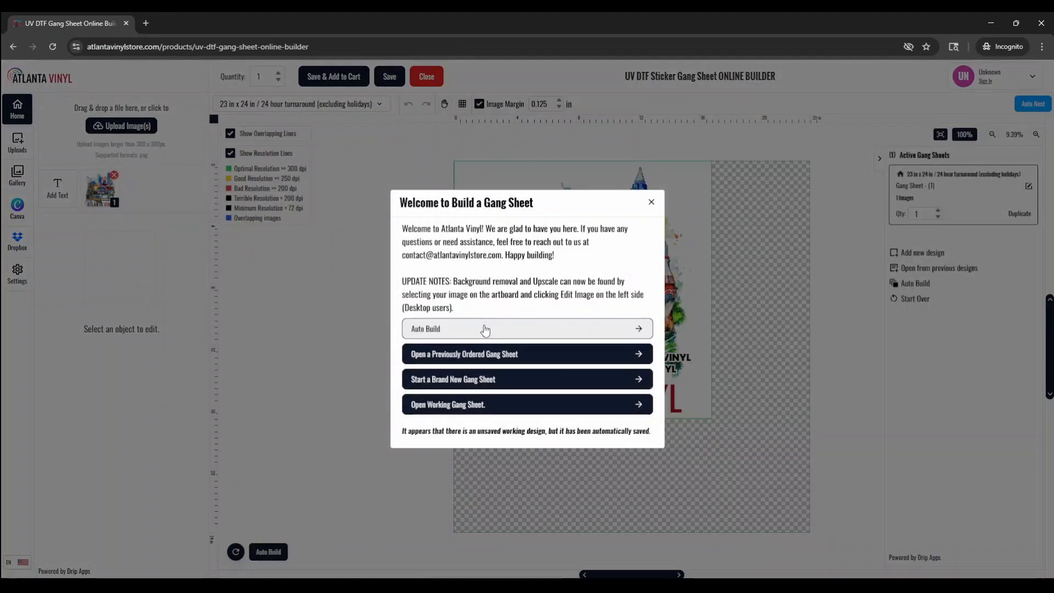
{"action": "left_click", "coordinate": [483, 379]}
Step: Upload the Atlanta Vinyl wordmark and place it about 1.5 in from the sheet's left edge and 2.2 in from its top
{"action": "left_click", "coordinate": [114, 127]}
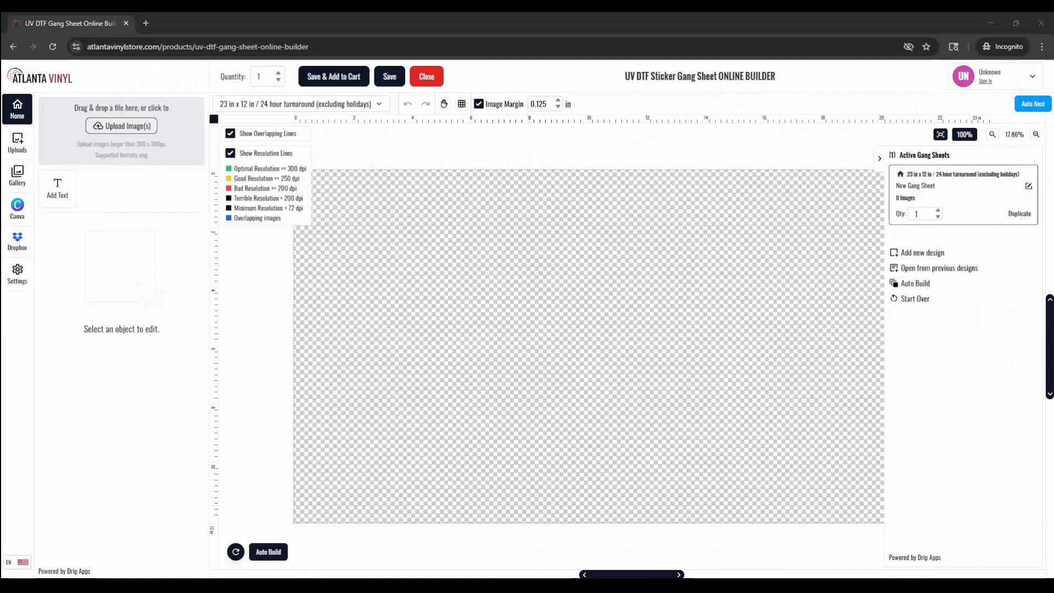
{"action": "left_click", "coordinate": [275, 265]}
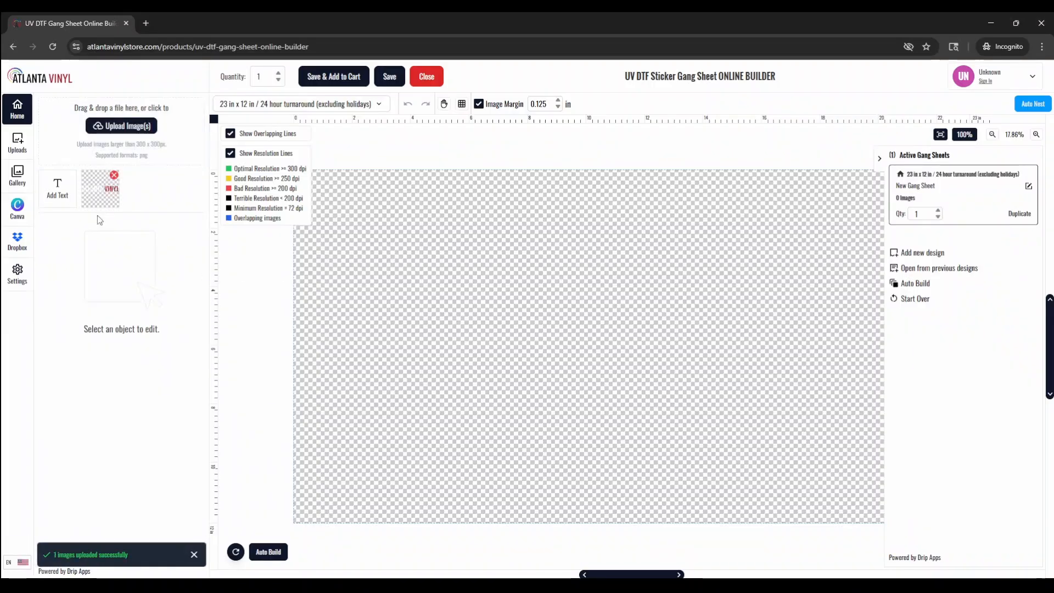
{"action": "left_click", "coordinate": [100, 192]}
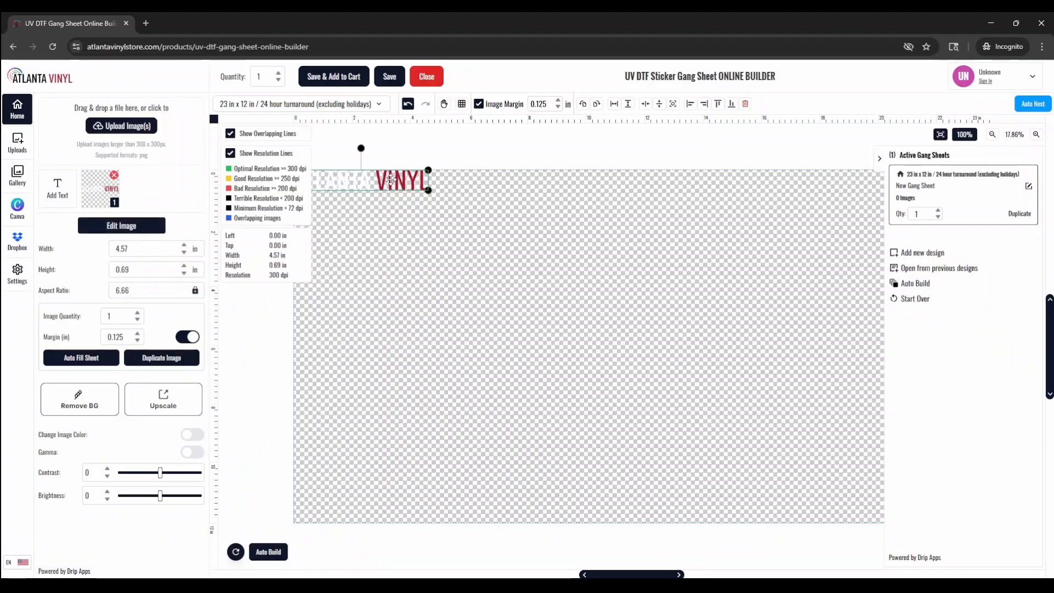
{"action": "left_click_drag", "start_coordinate": [390, 181], "coordinate": [434, 245]}
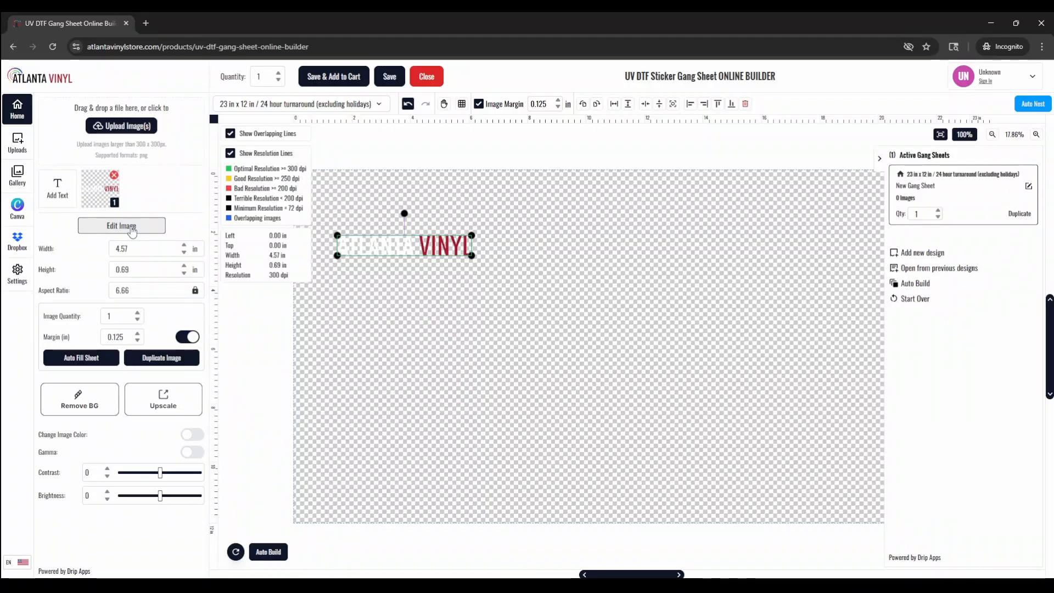
Step: Replace the white color of the word ATLANTA in the wordmark with green in the Image Editor and apply the change
{"action": "left_click", "coordinate": [131, 229]}
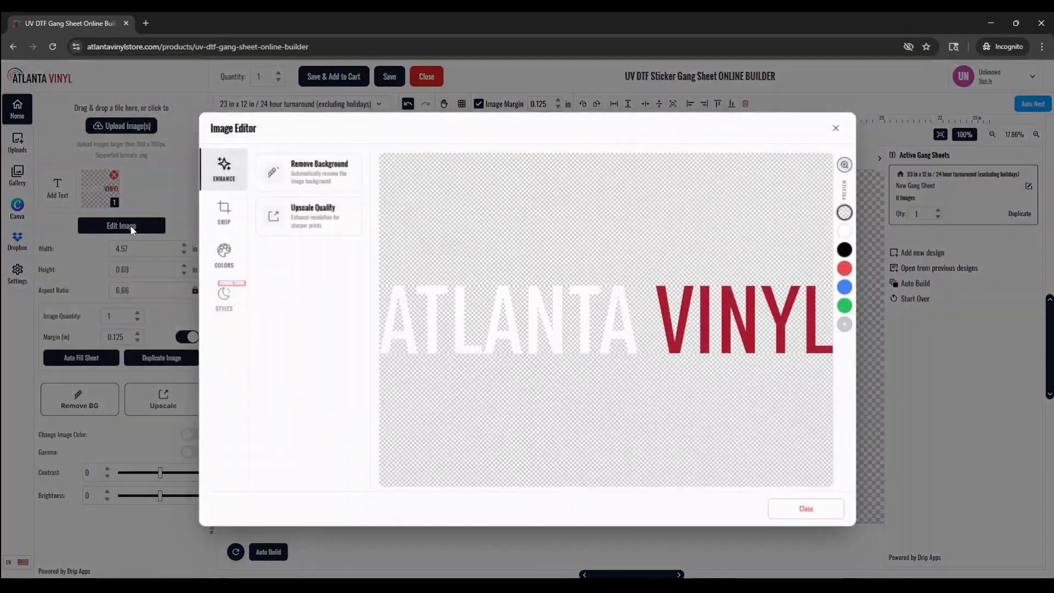
{"action": "left_click", "coordinate": [223, 254]}
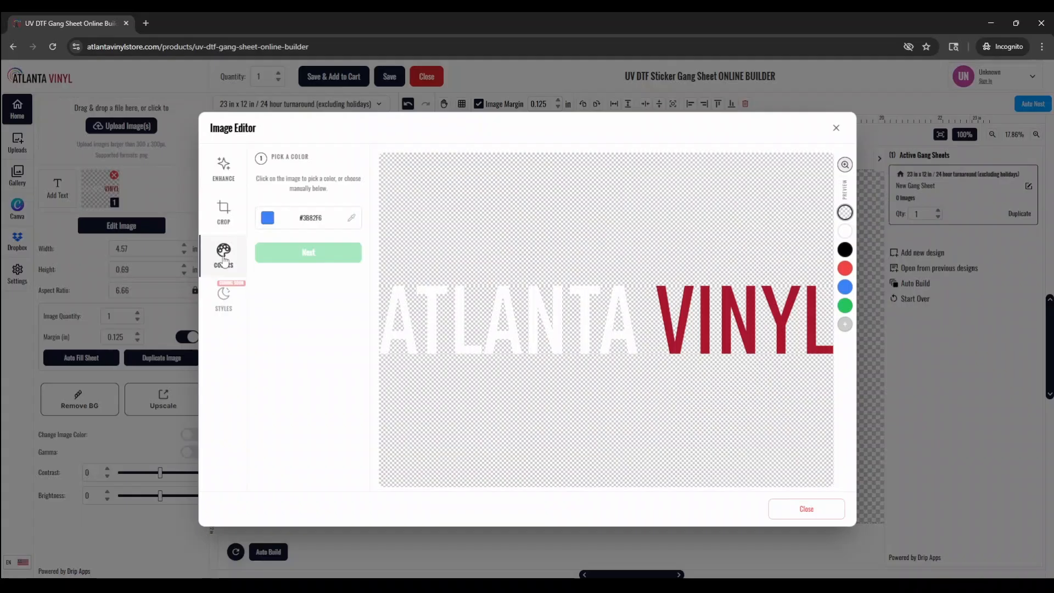
{"action": "left_click", "coordinate": [266, 226]}
{"action": "left_click", "coordinate": [279, 266]}
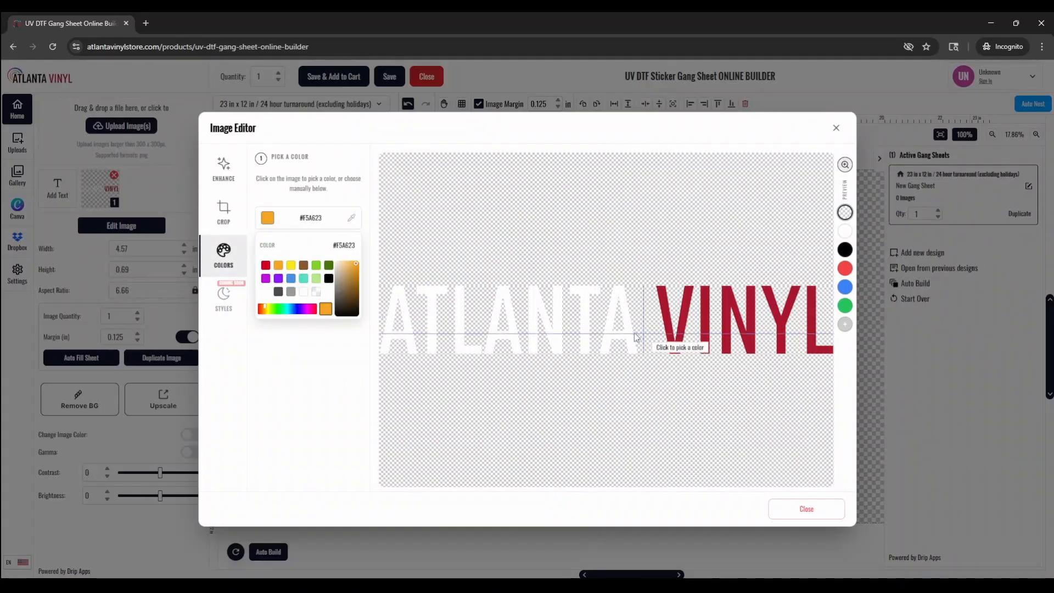
{"action": "left_click", "coordinate": [586, 313]}
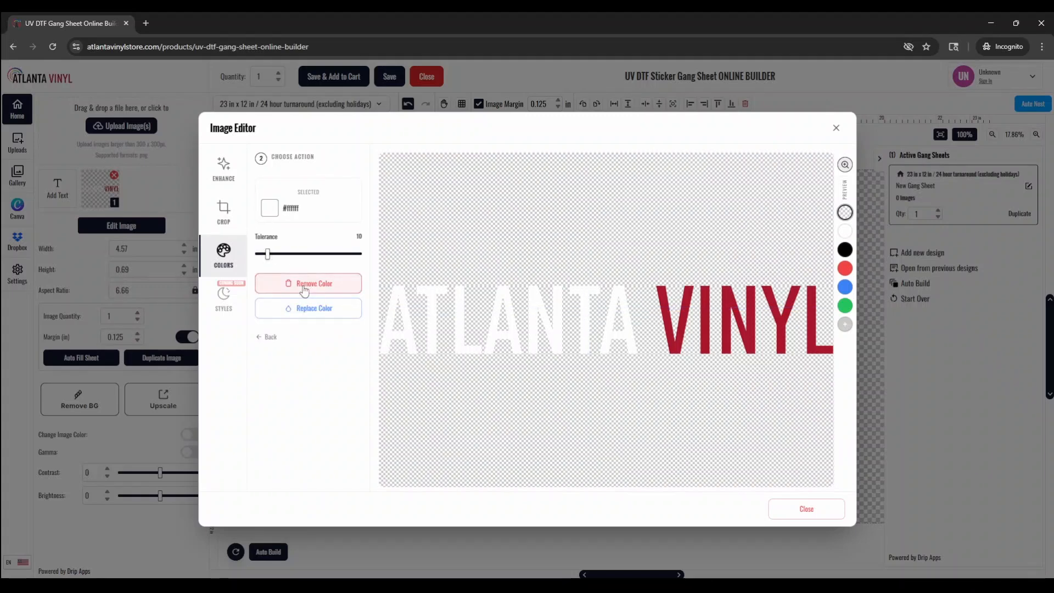
{"action": "left_click", "coordinate": [312, 308]}
{"action": "left_click", "coordinate": [310, 308]}
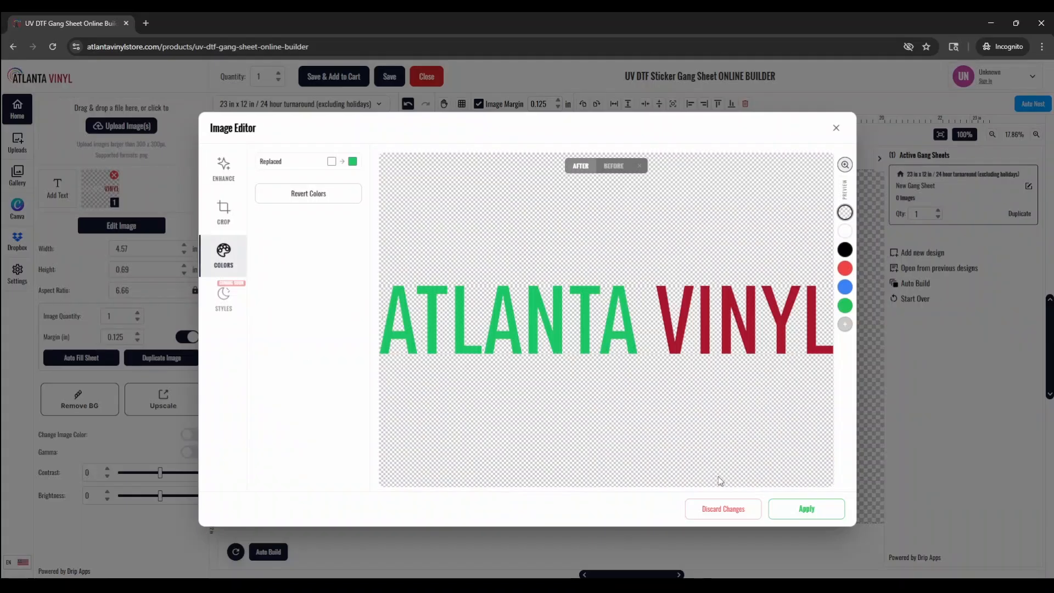
{"action": "left_click", "coordinate": [806, 507]}
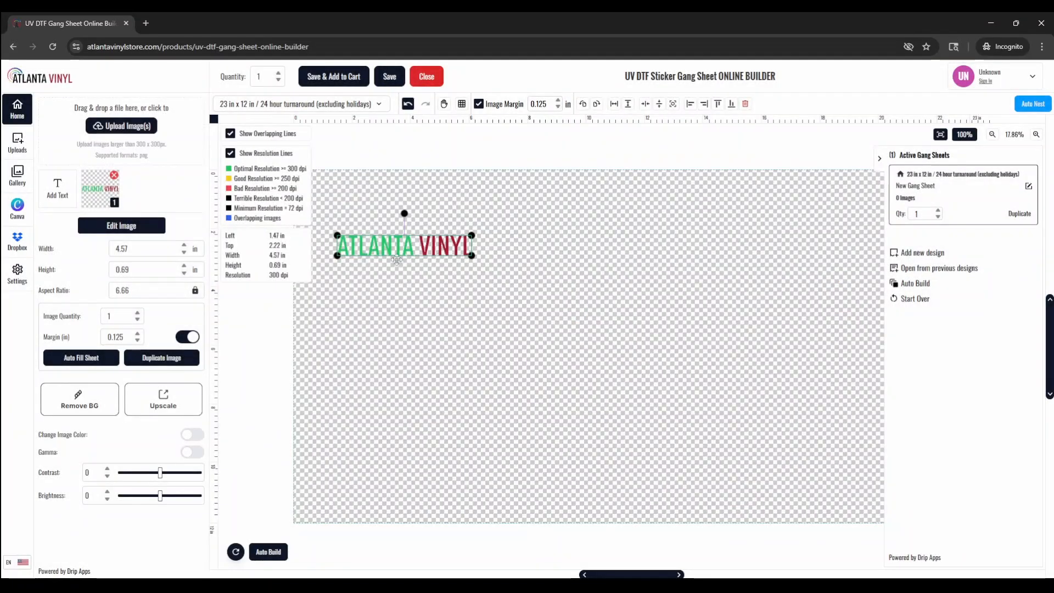
Step: Replace the dark red color of the word VINYL in the wordmark with yellow #F8E71C in the Image Editor and apply the change
{"action": "left_click", "coordinate": [129, 225]}
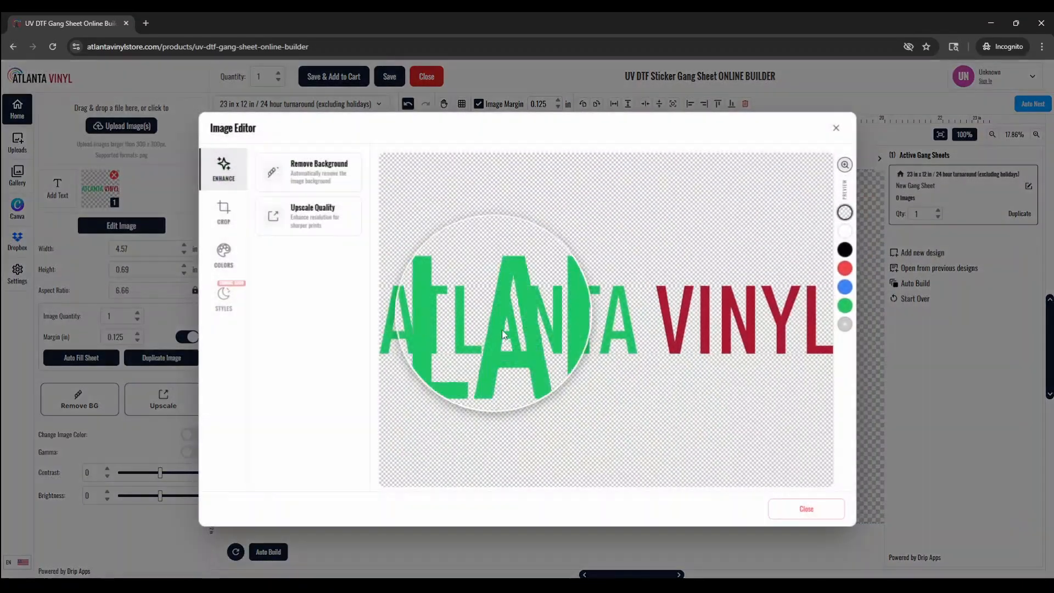
{"action": "left_click", "coordinate": [223, 253]}
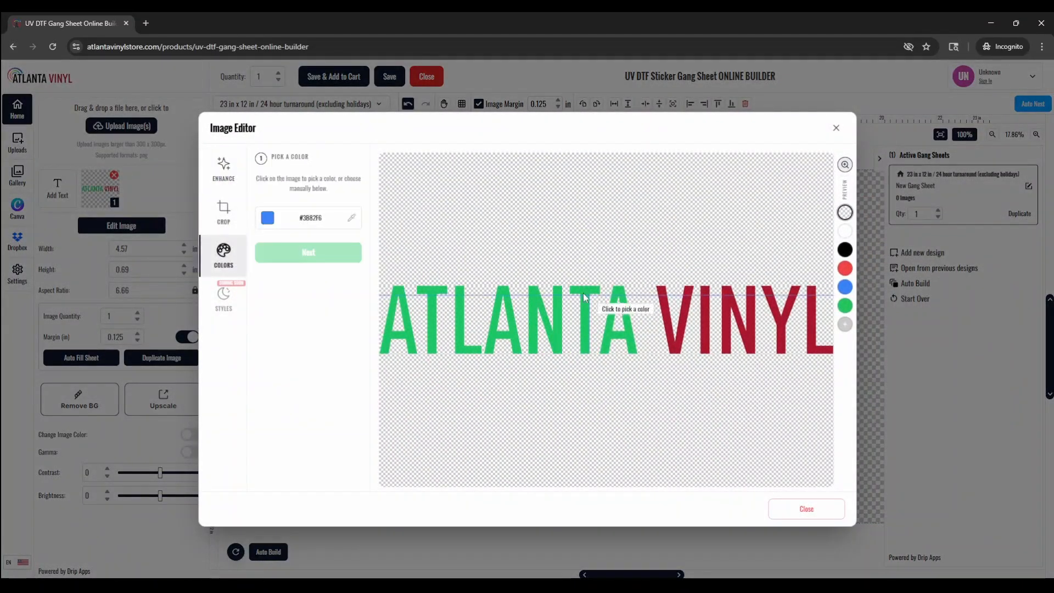
{"action": "left_click", "coordinate": [309, 220]}
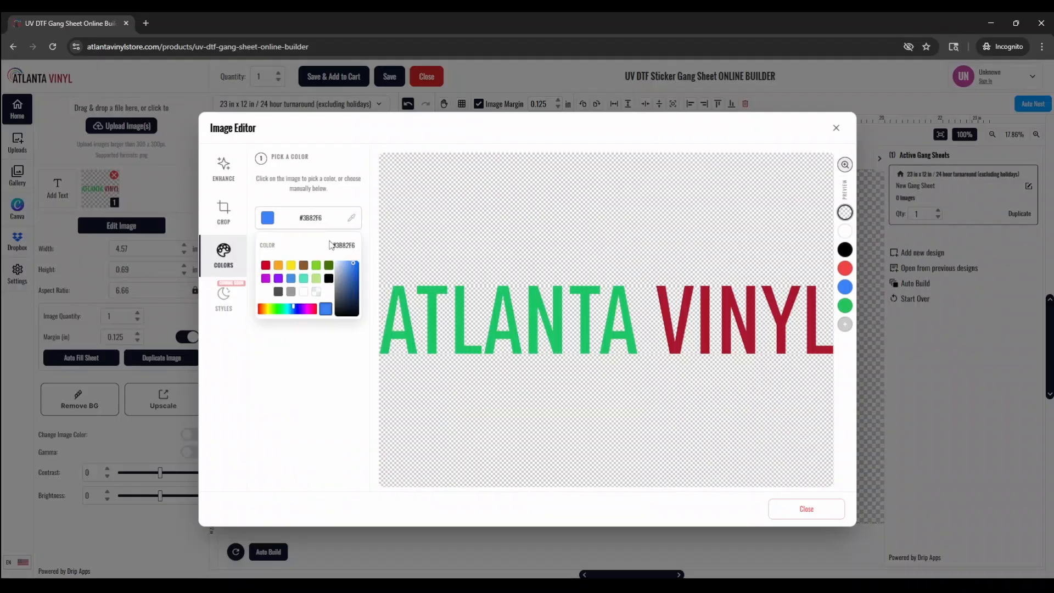
{"action": "left_click", "coordinate": [687, 321]}
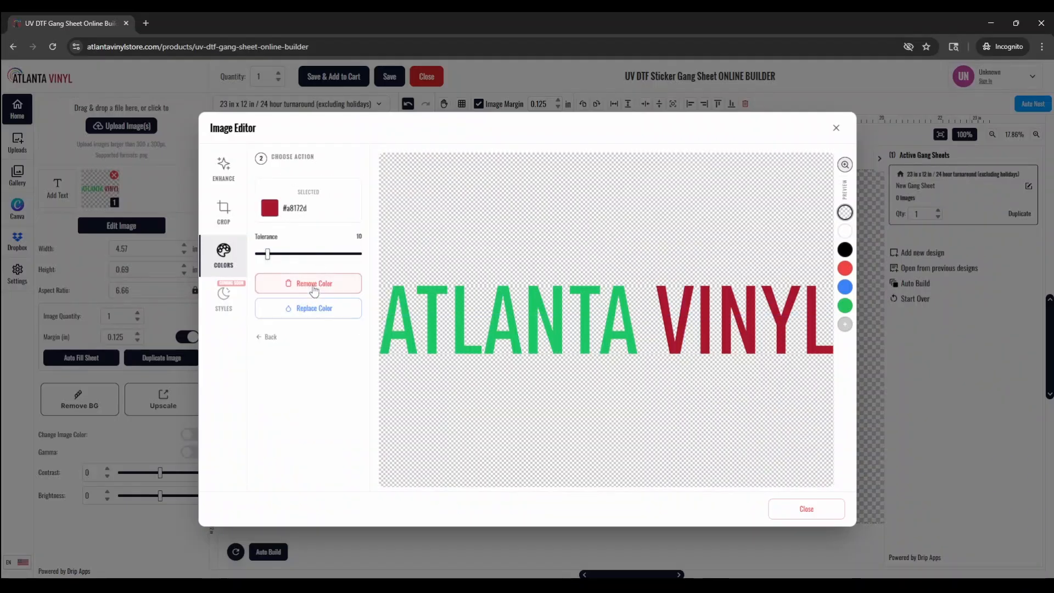
{"action": "left_click", "coordinate": [308, 308]}
{"action": "left_click", "coordinate": [316, 264]}
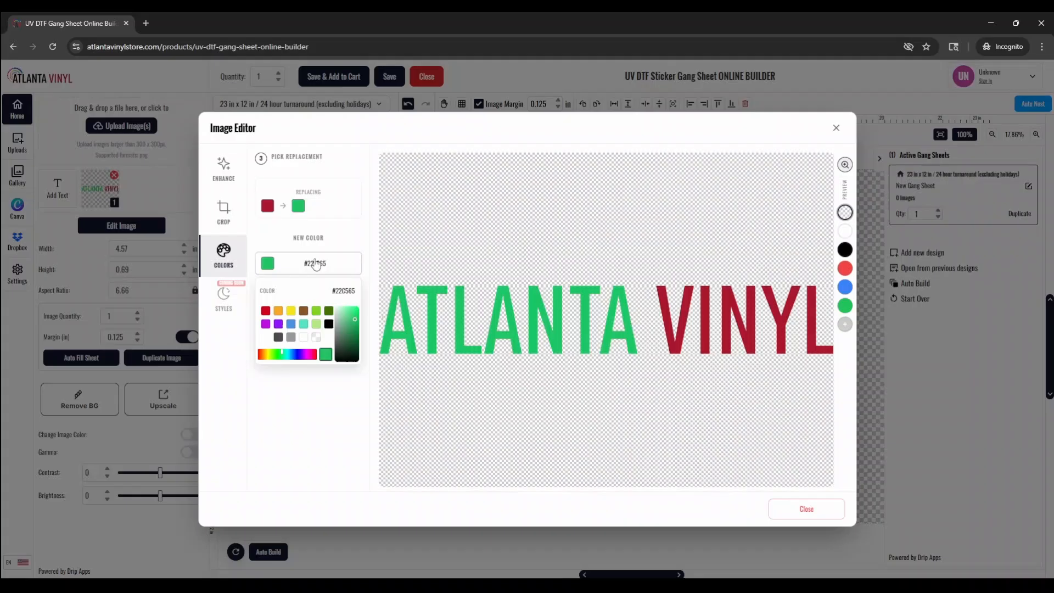
{"action": "left_click", "coordinate": [291, 312]}
{"action": "left_click", "coordinate": [331, 387]}
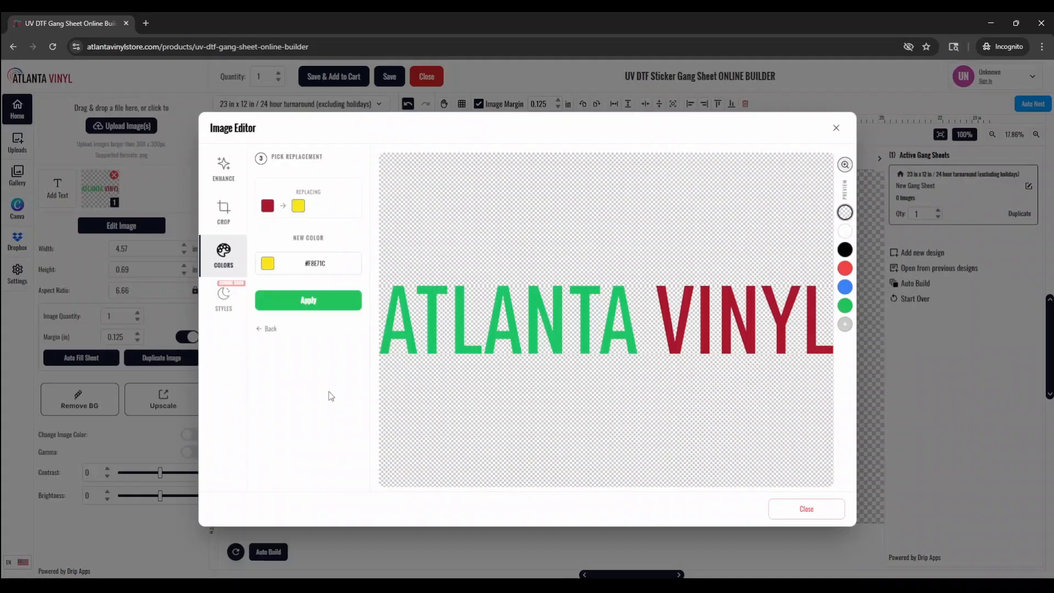
{"action": "left_click", "coordinate": [310, 301]}
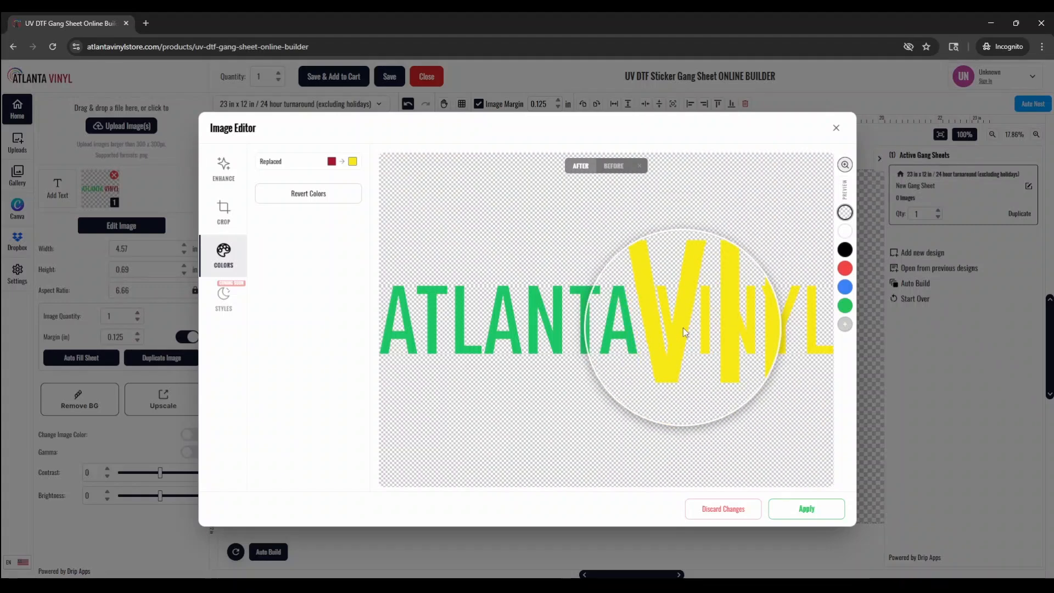
{"action": "left_click", "coordinate": [808, 509]}
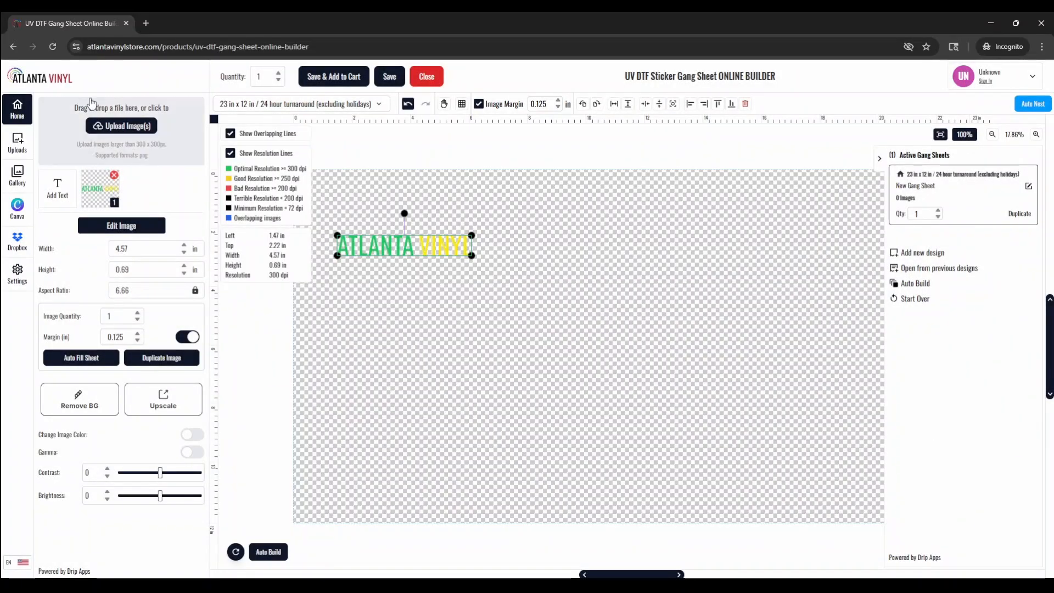
Step: Upload the transparent Atlanta skyline artwork and place it below the wordmark, about 2.2 in from the sheet's left edge and 5.5 in from its top
{"action": "left_click", "coordinate": [128, 131]}
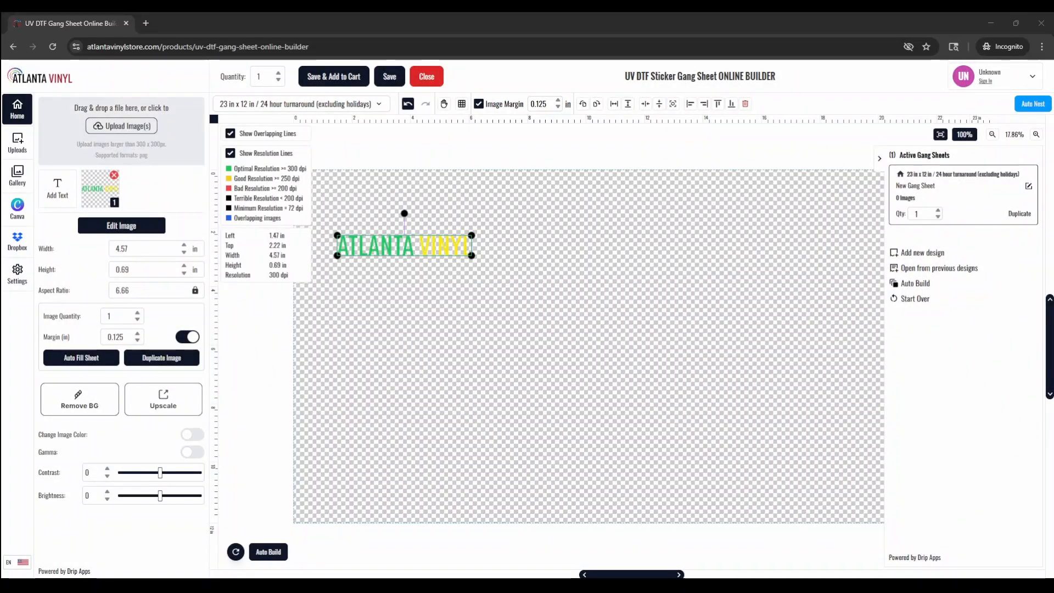
{"action": "double_click", "coordinate": [171, 241]}
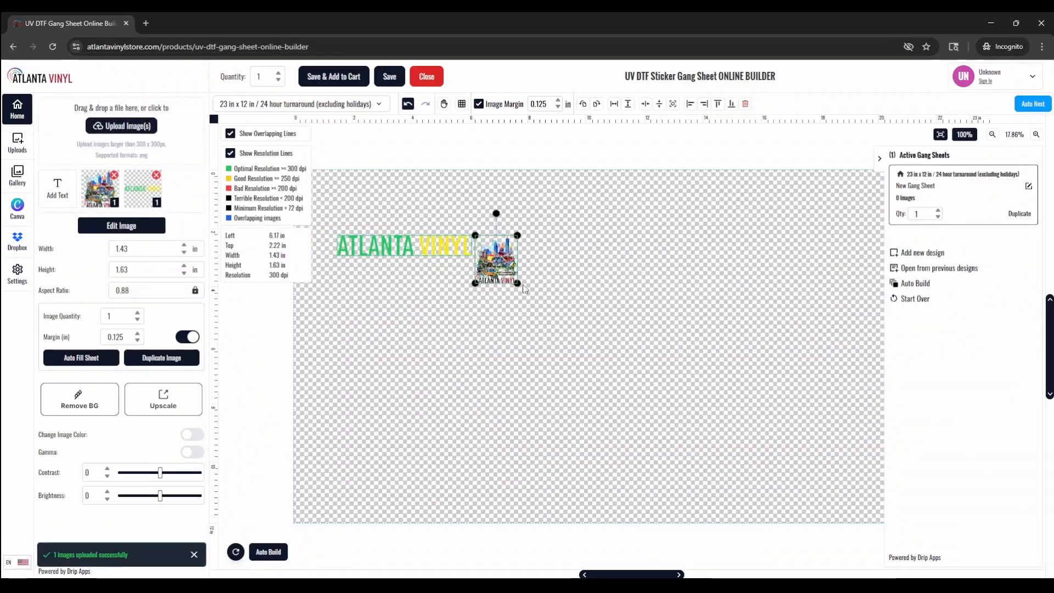
{"action": "left_click_drag", "start_coordinate": [493, 260], "coordinate": [375, 356]}
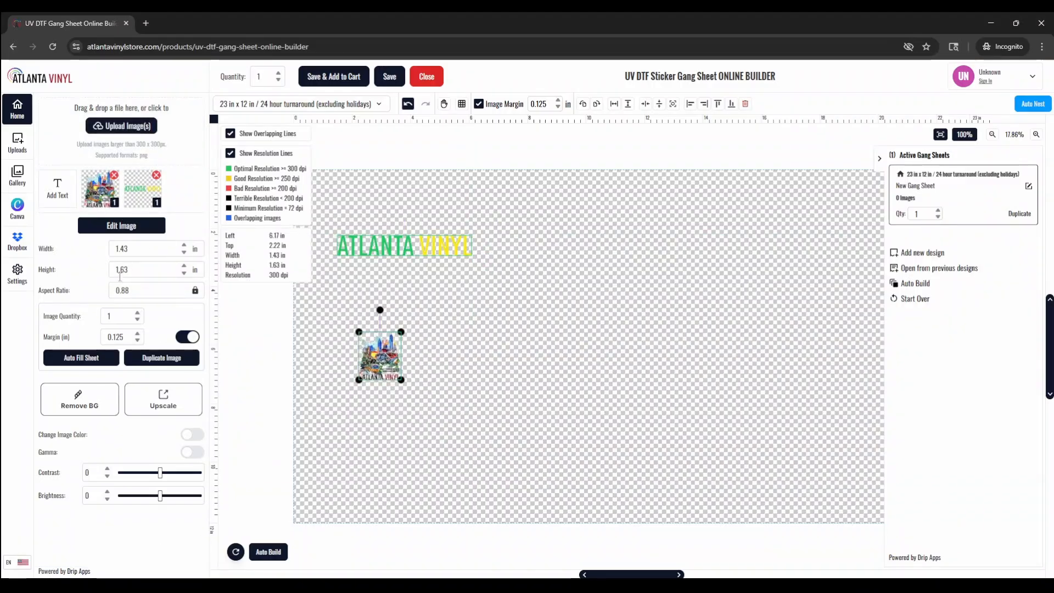
Step: Upscale the quality of the skyline artwork in the Image Editor and apply the change
{"action": "left_click", "coordinate": [122, 225]}
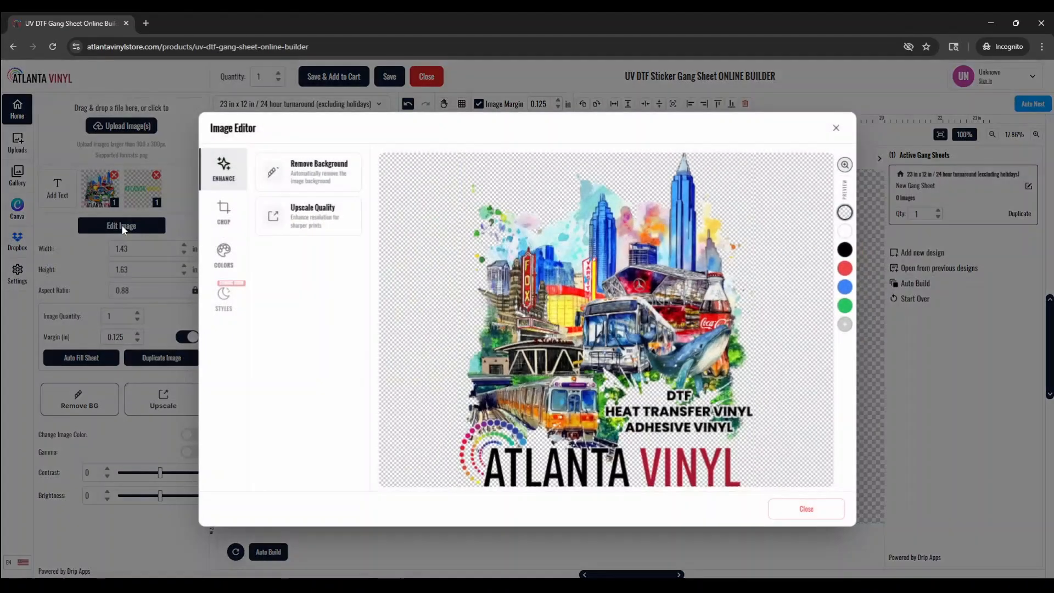
{"action": "left_click", "coordinate": [317, 228]}
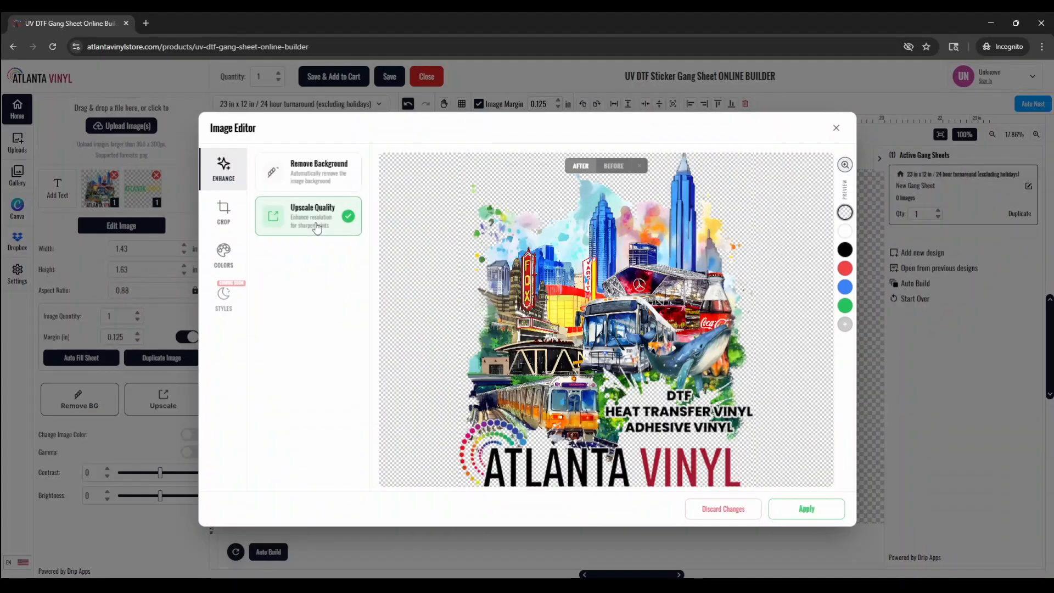
{"action": "left_click", "coordinate": [800, 510]}
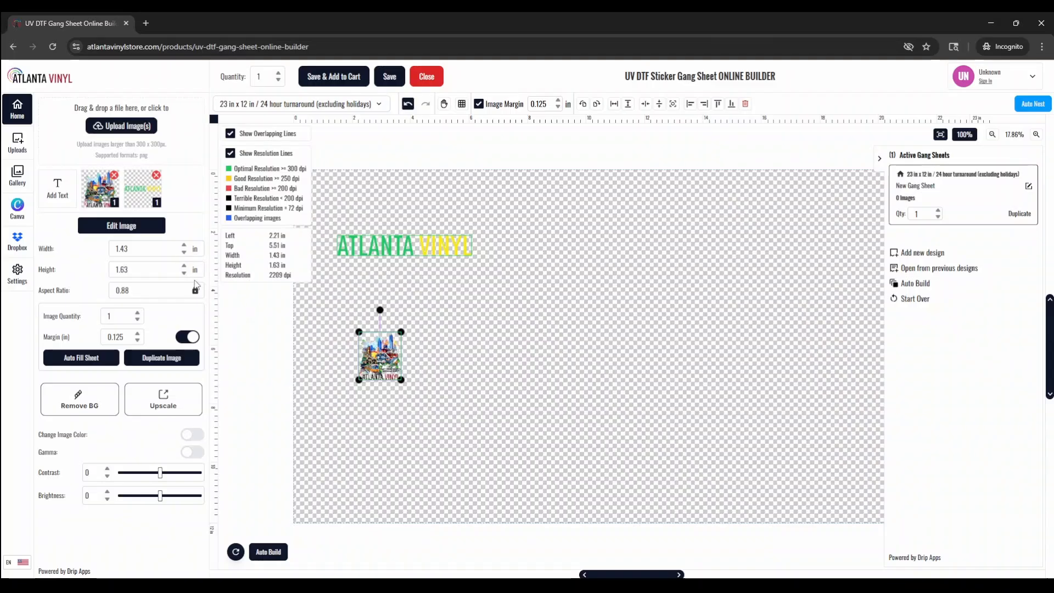
Step: Set the skyline artwork's width to 5 in
{"action": "double_click", "coordinate": [143, 247]}
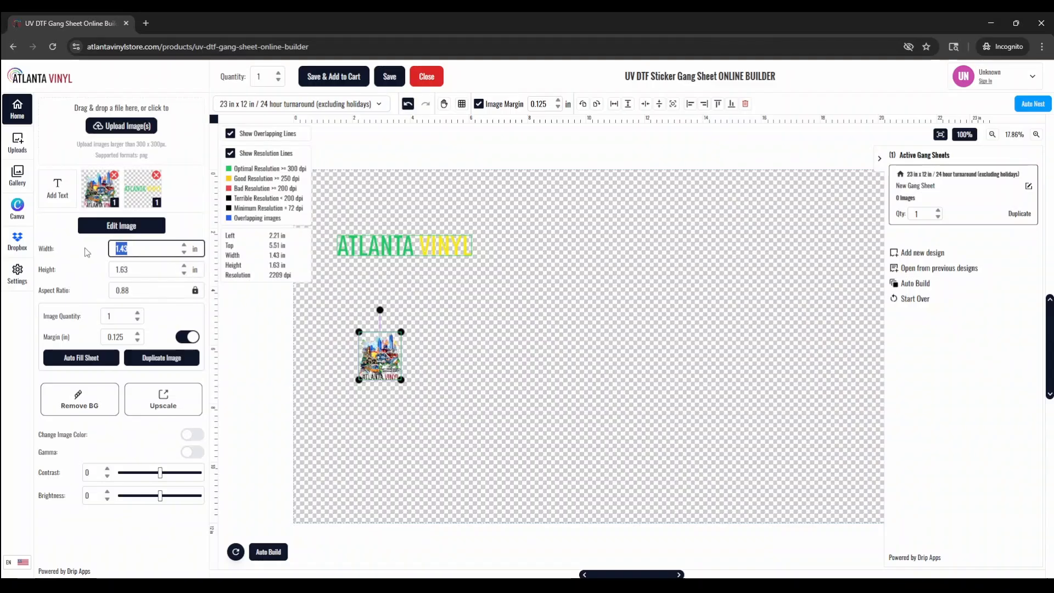
{"action": "type", "text": "5"}
{"action": "left_click", "coordinate": [631, 435]}
{"action": "left_click", "coordinate": [480, 406]}
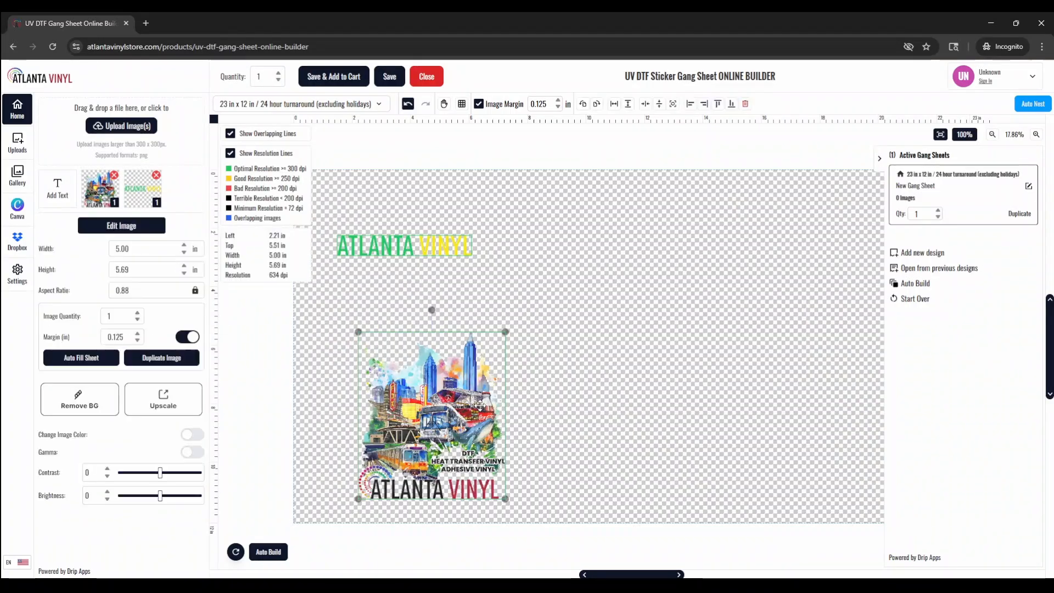
Step: Set the skyline artwork's width to 6 in and move it to about 0.4 in from the sheet's left edge and 3.6 in from its top
{"action": "left_click", "coordinate": [147, 248]}
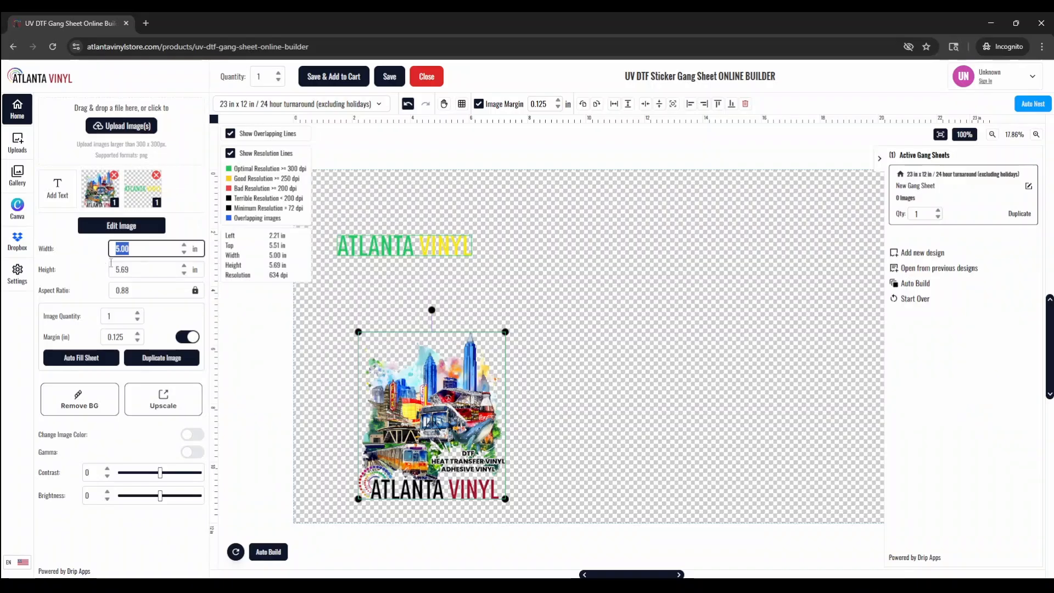
{"action": "type", "text": "6"}
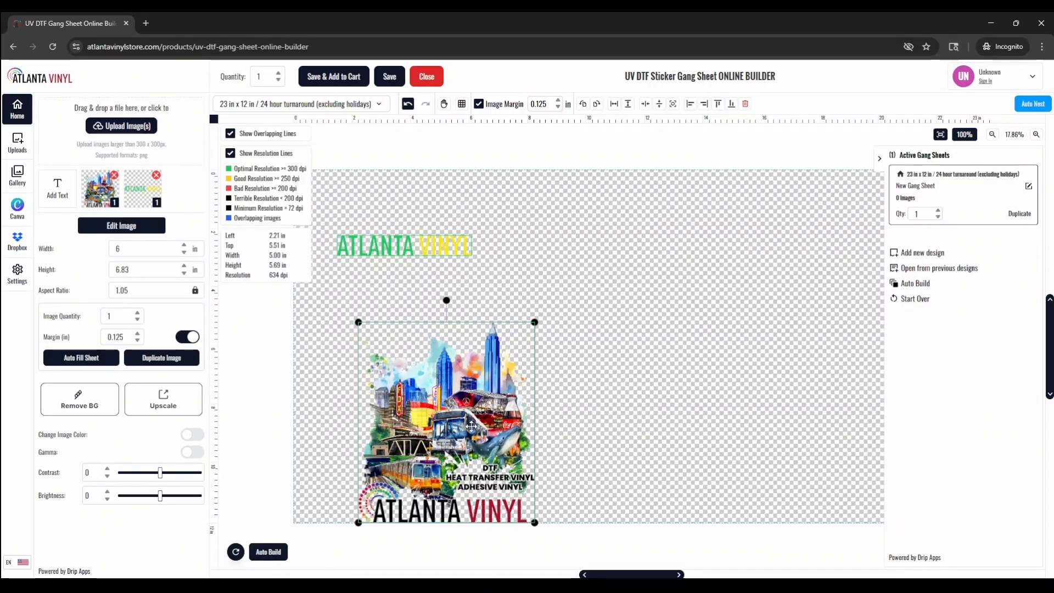
{"action": "left_click_drag", "start_coordinate": [471, 426], "coordinate": [419, 380]}
{"action": "left_click", "coordinate": [519, 407]}
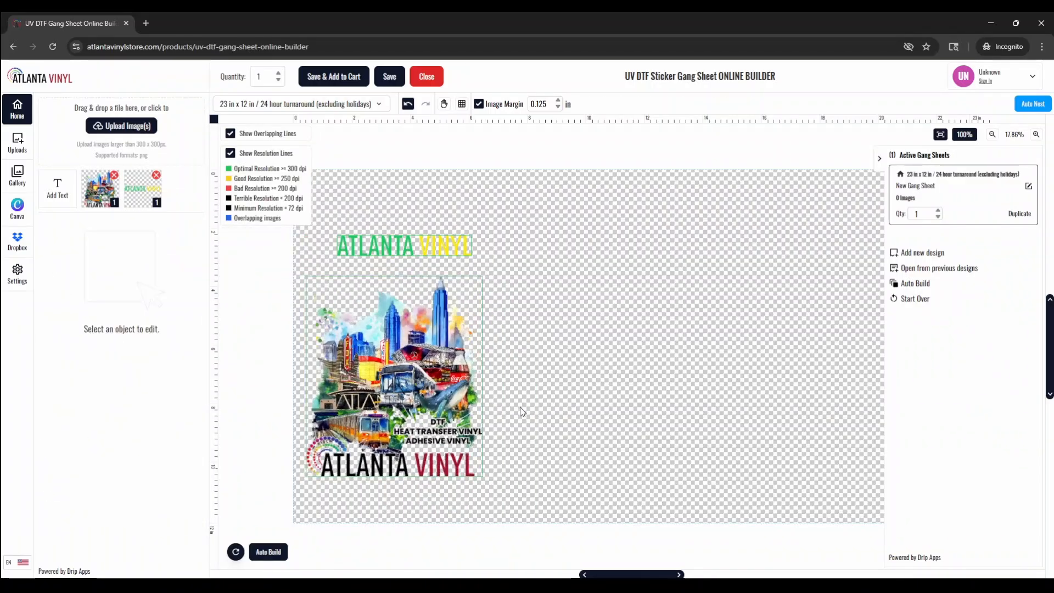
{"action": "left_click", "coordinate": [462, 408]}
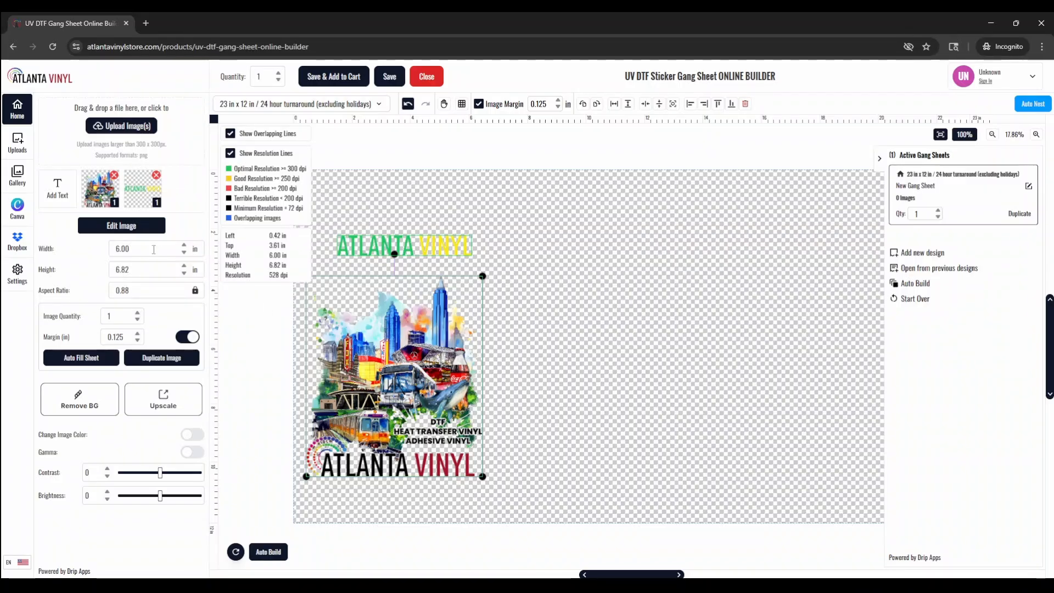
Step: Upload the skyline artwork with the white background, keep its background, shrink it to about 6.9 in square and place it beside the first skyline
{"action": "left_click", "coordinate": [105, 127]}
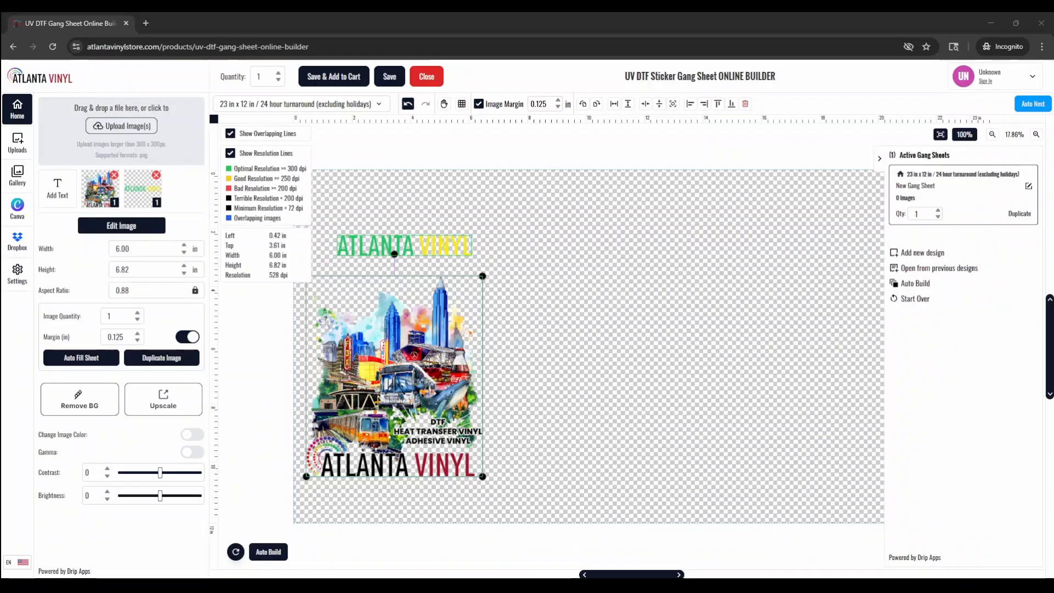
{"action": "double_click", "coordinate": [149, 213]}
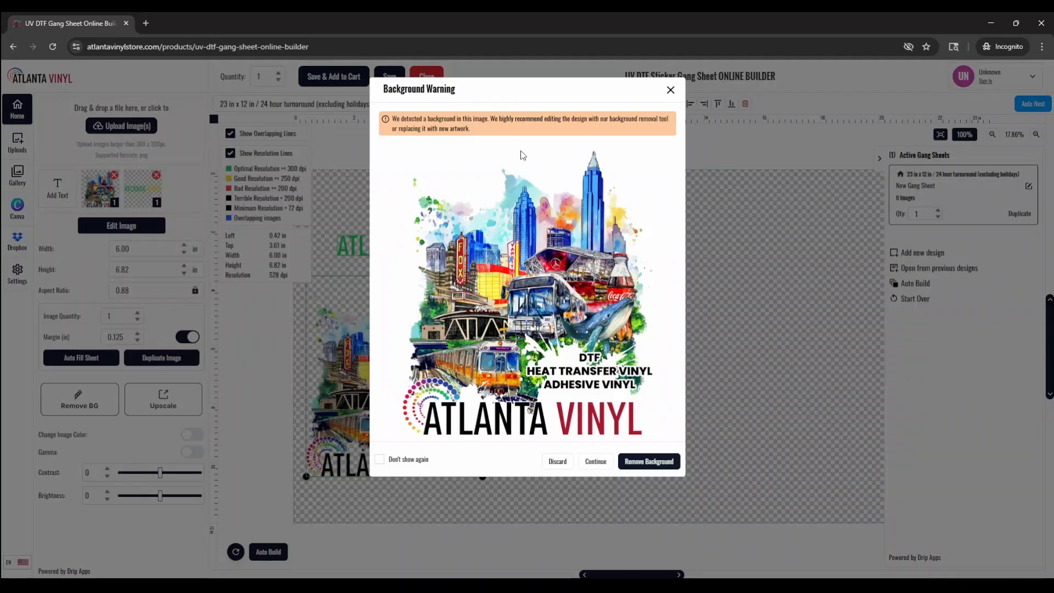
{"action": "left_click", "coordinate": [595, 463]}
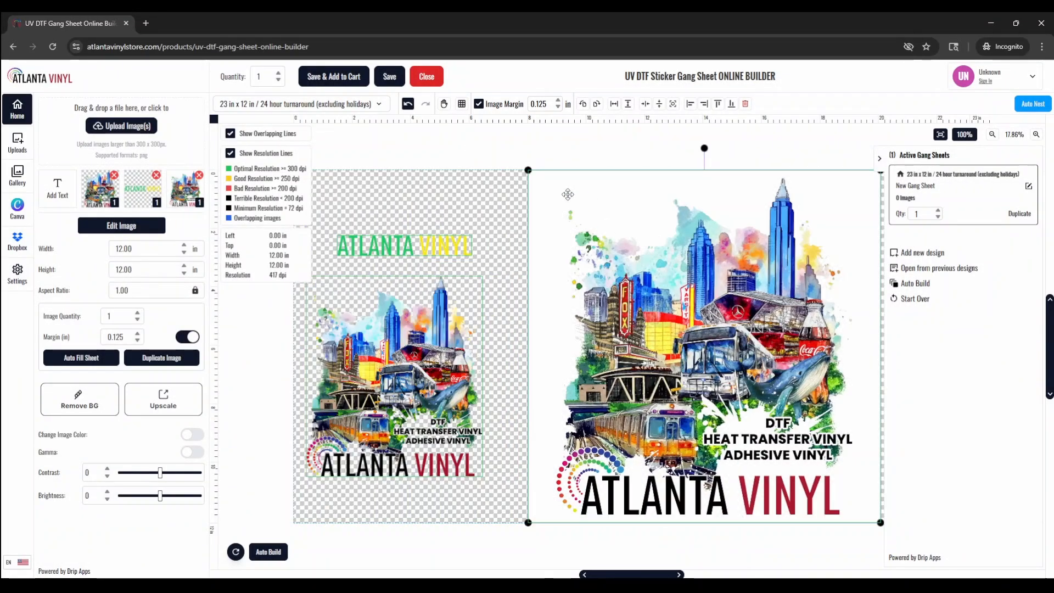
{"action": "left_click_drag", "start_coordinate": [528, 170], "coordinate": [678, 320]}
{"action": "left_click_drag", "start_coordinate": [777, 398], "coordinate": [653, 298]}
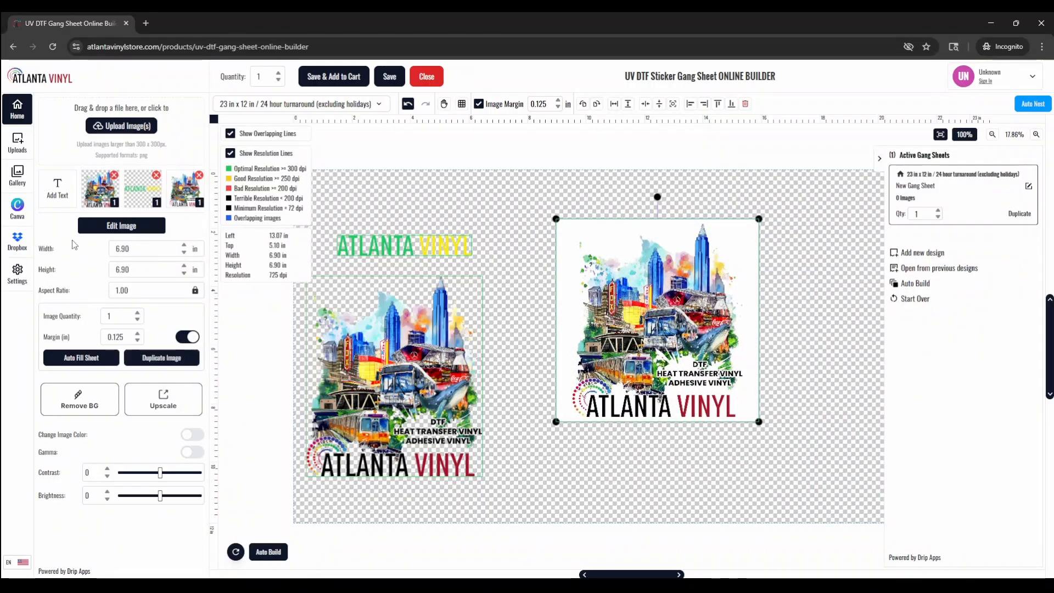
Step: Upscale the white-background skyline artwork, compare it with the original, remove its background and apply the changes
{"action": "left_click", "coordinate": [122, 227]}
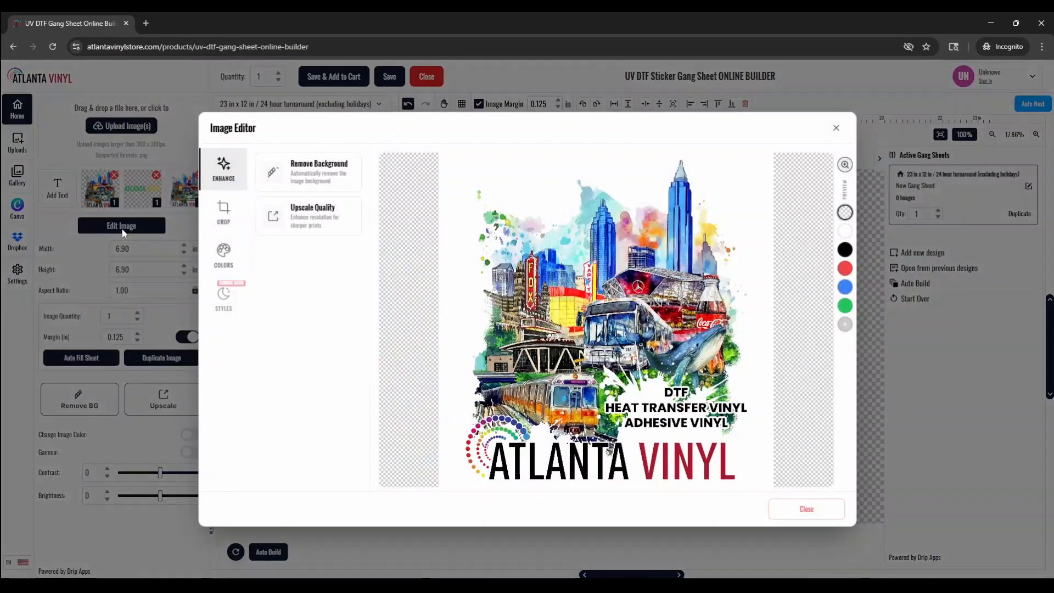
{"action": "left_click", "coordinate": [322, 225]}
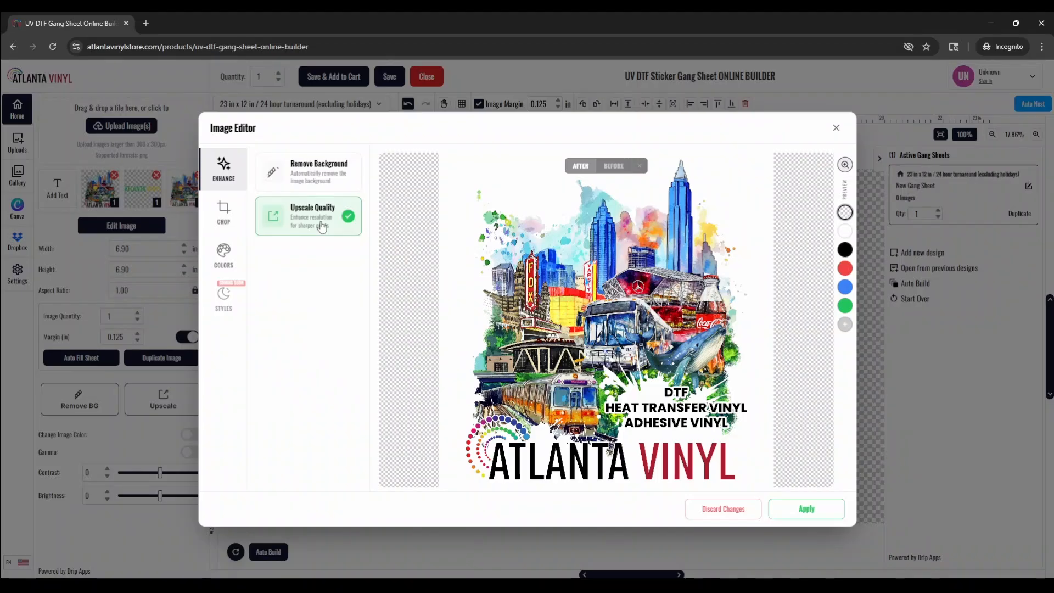
{"action": "left_click", "coordinate": [621, 168]}
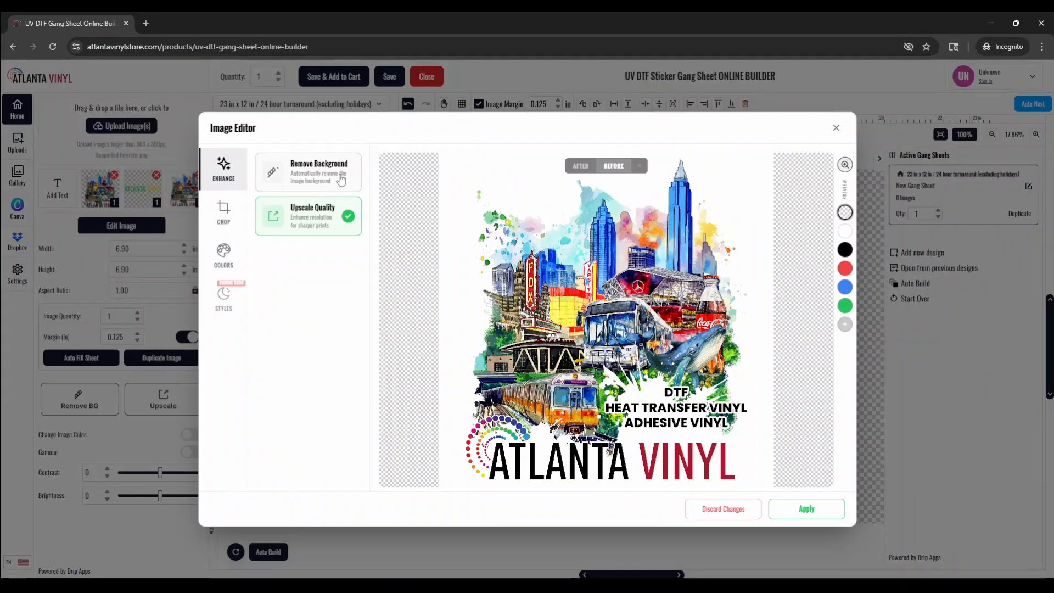
{"action": "left_click", "coordinate": [340, 179]}
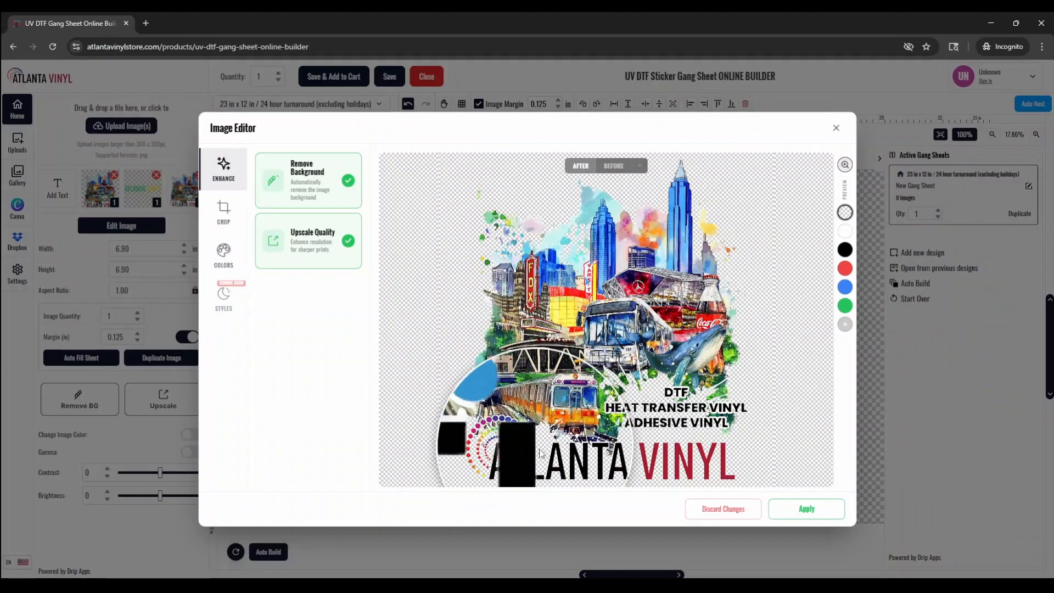
{"action": "left_click", "coordinate": [806, 509]}
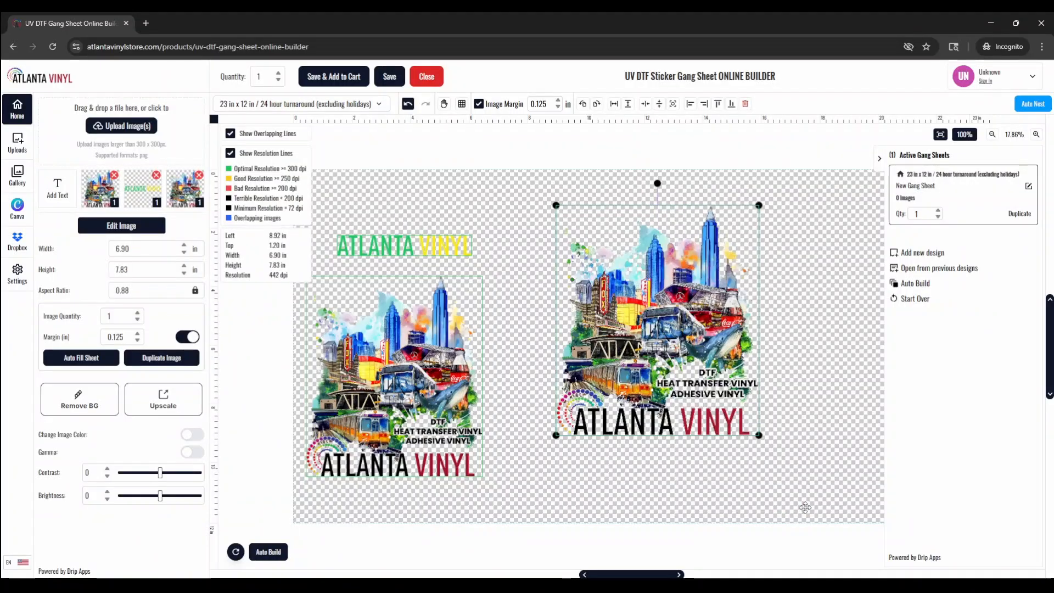
Step: Move the second skyline artwork to the sheet's top edge, about 15.5 in from its left edge
{"action": "left_click_drag", "start_coordinate": [641, 320], "coordinate": [768, 286]}
{"action": "scroll", "coordinate": [768, 286], "scroll_direction": "down", "scroll_amount": 2}
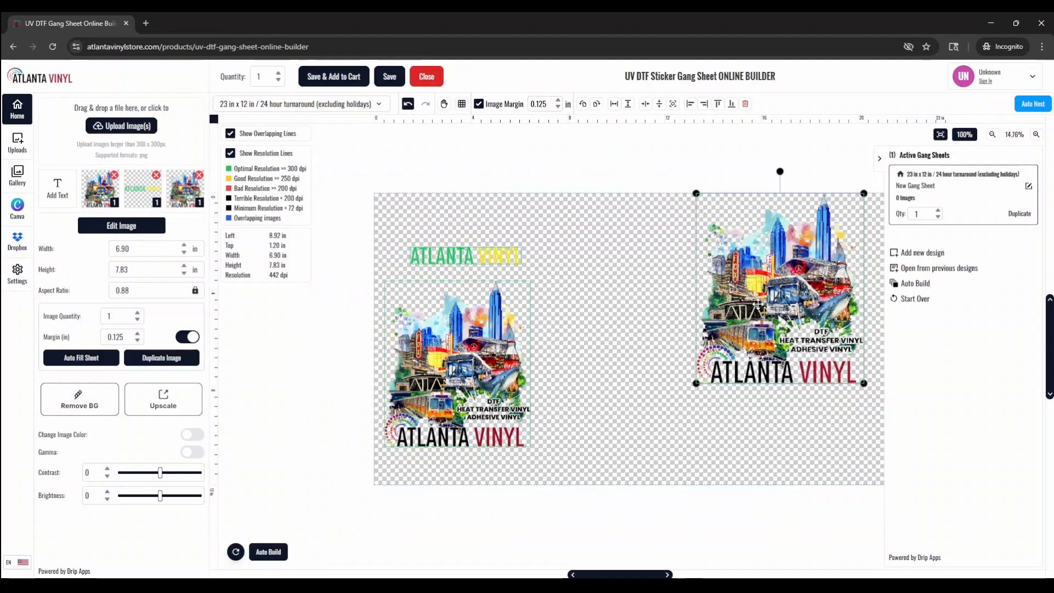
{"action": "scroll", "coordinate": [758, 303], "scroll_direction": "down", "scroll_amount": 2}
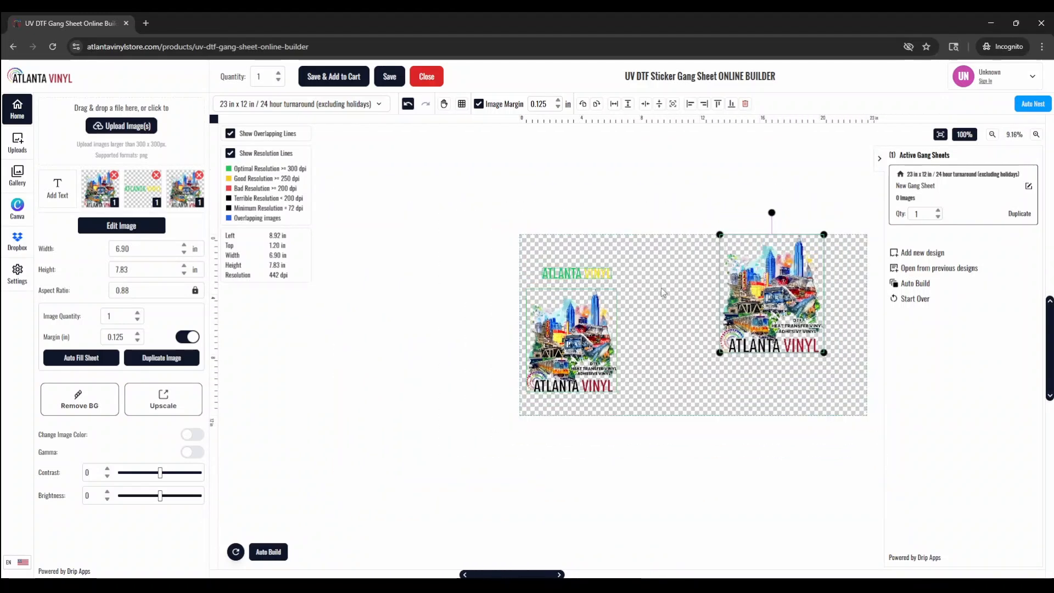
{"action": "left_click_drag", "start_coordinate": [801, 303], "coordinate": [842, 304]}
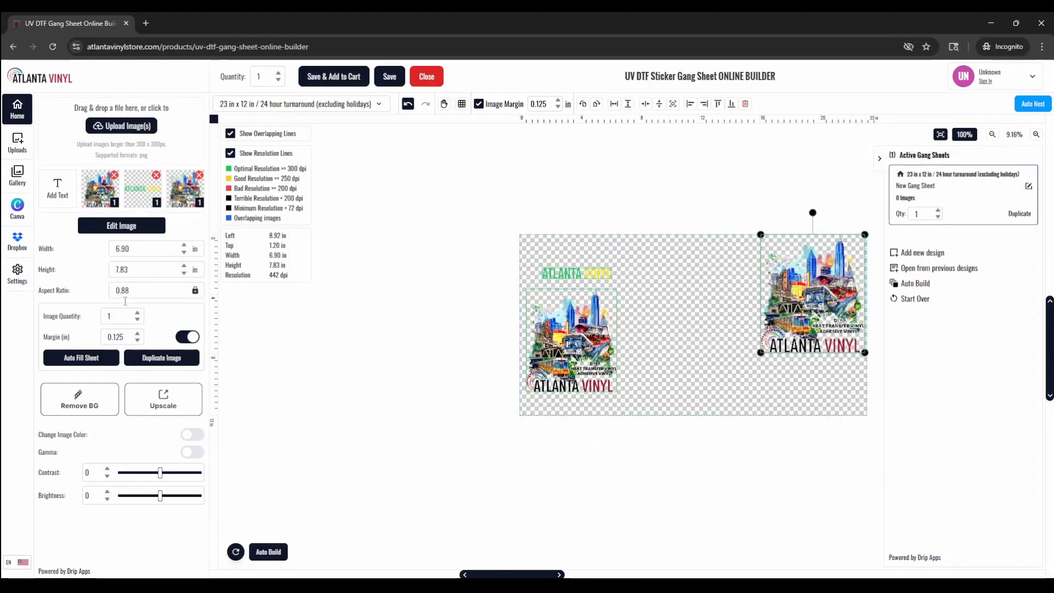
Step: Try to duplicate the second skyline artwork, decline creating new sheets, and change the sheet size to 23 in x 24 in / 24 hour turnaround
{"action": "left_click", "coordinate": [161, 357]}
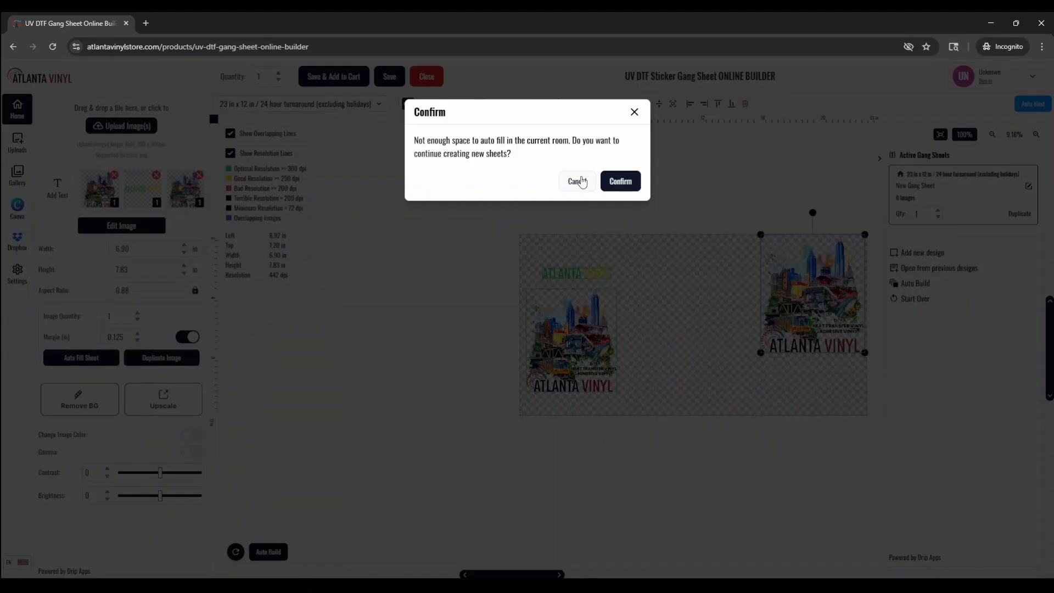
{"action": "left_click", "coordinate": [581, 182]}
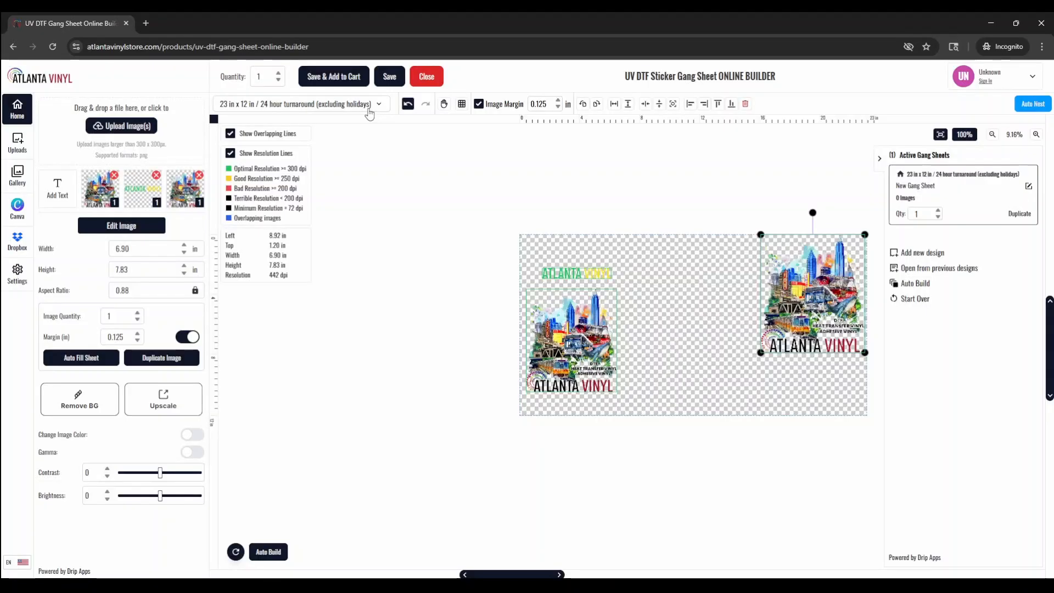
{"action": "left_click", "coordinate": [371, 106]}
{"action": "left_click", "coordinate": [285, 169]}
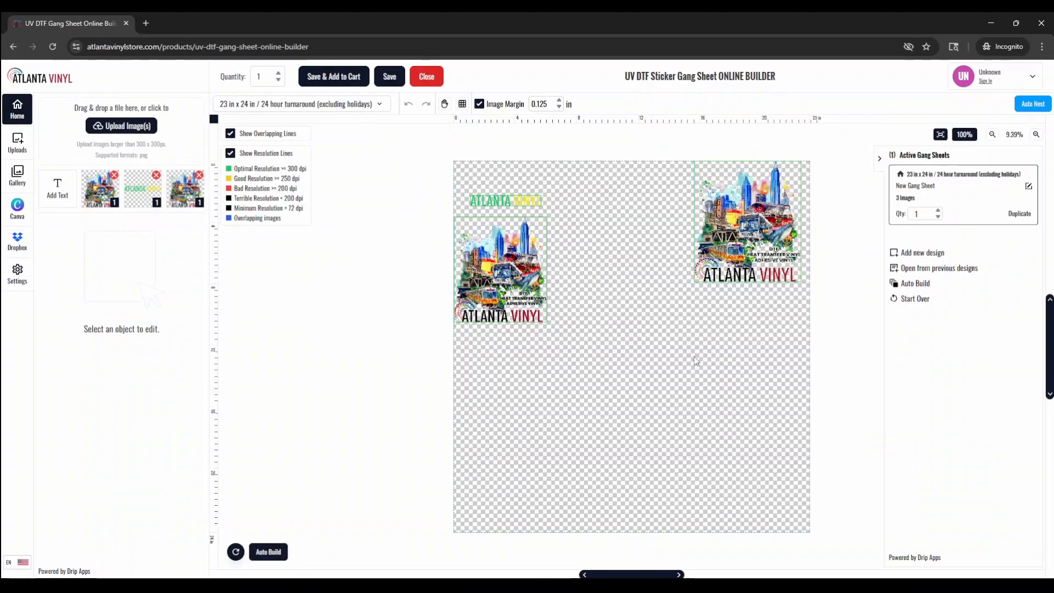
Step: Duplicate the larger skyline artwork and place the copy directly below the original
{"action": "left_click", "coordinate": [148, 352]}
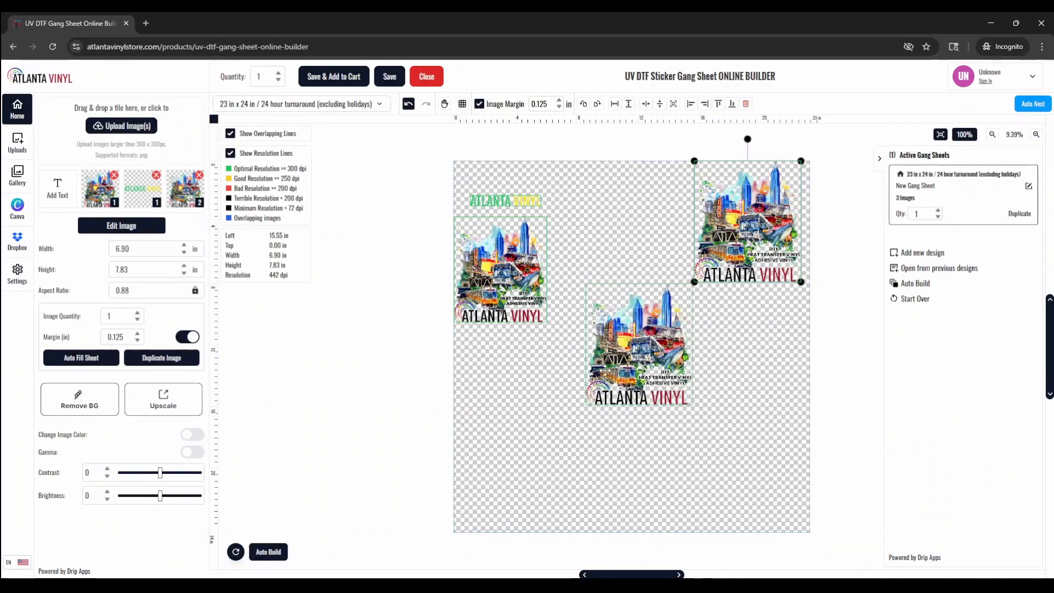
{"action": "left_click_drag", "start_coordinate": [625, 369], "coordinate": [731, 367]}
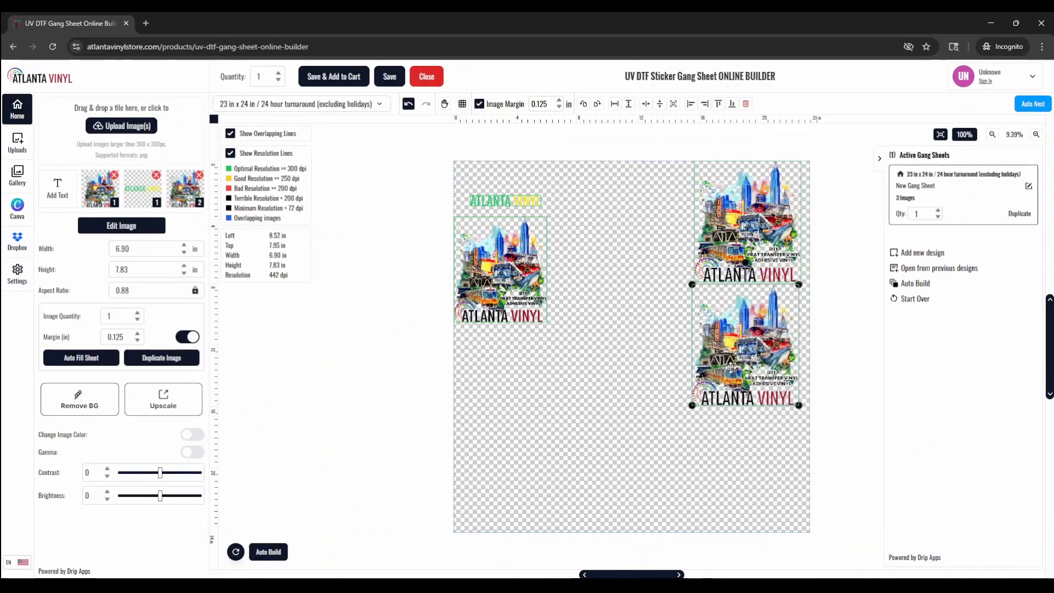